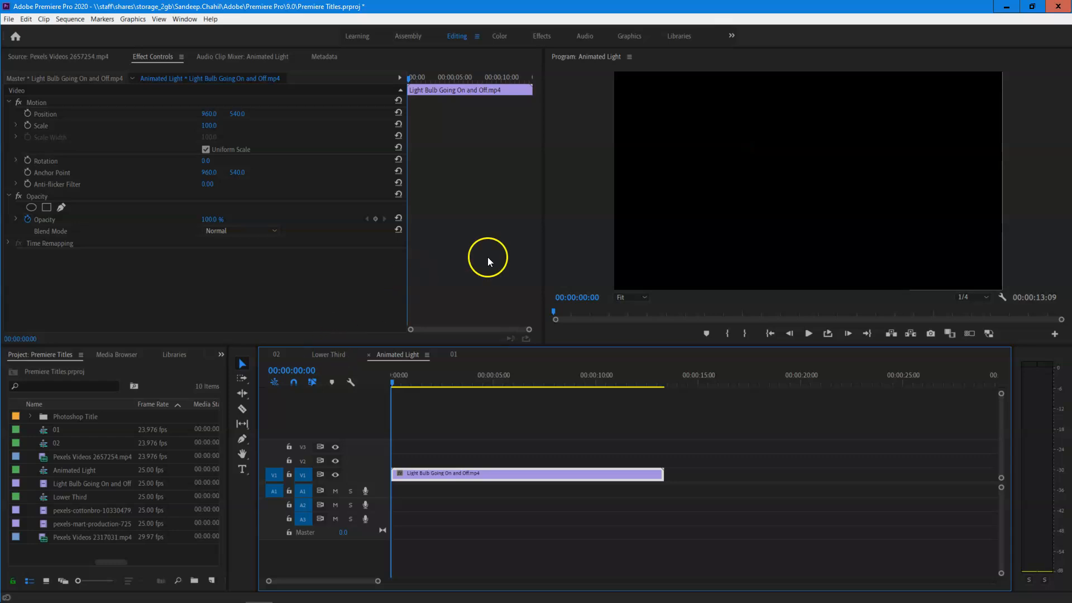
Add the text "Video Title" over the light bulb clip at the beginning of the Animated Light sequence
drag(418, 381, 382, 391)
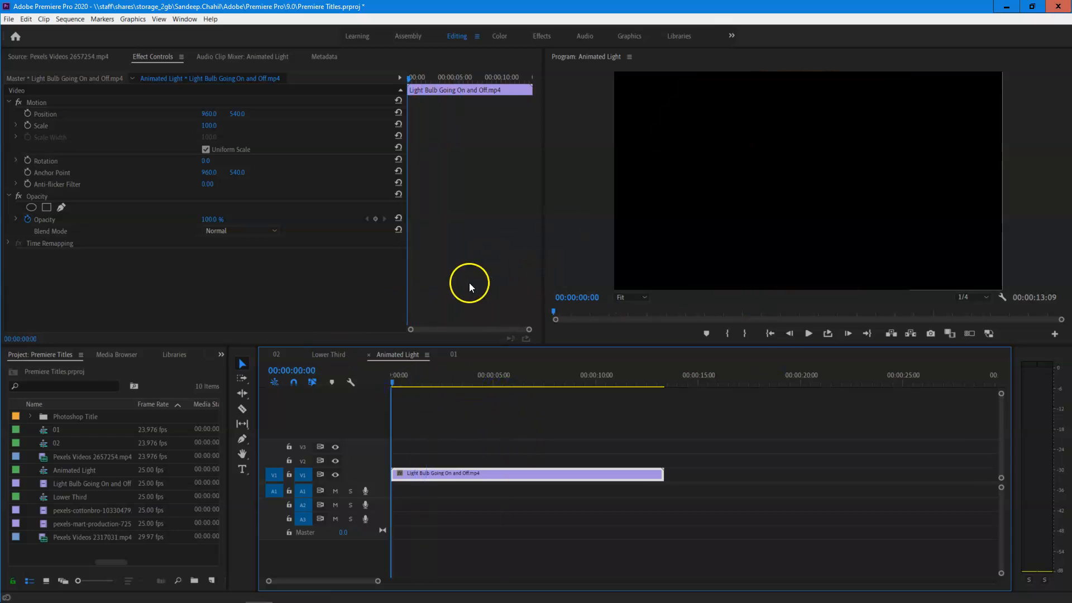
click(242, 471)
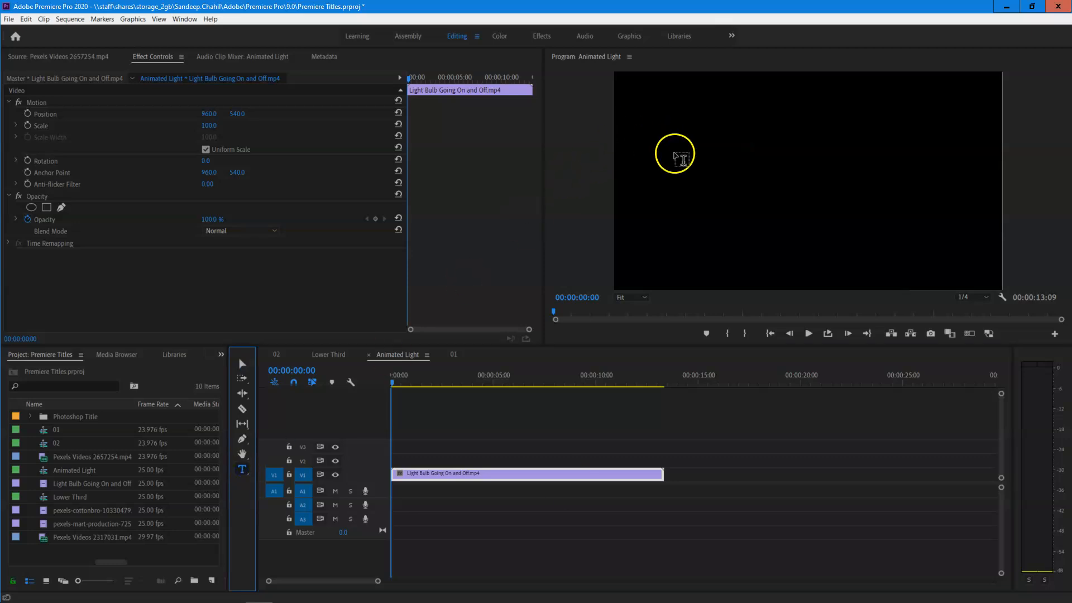
click(678, 178)
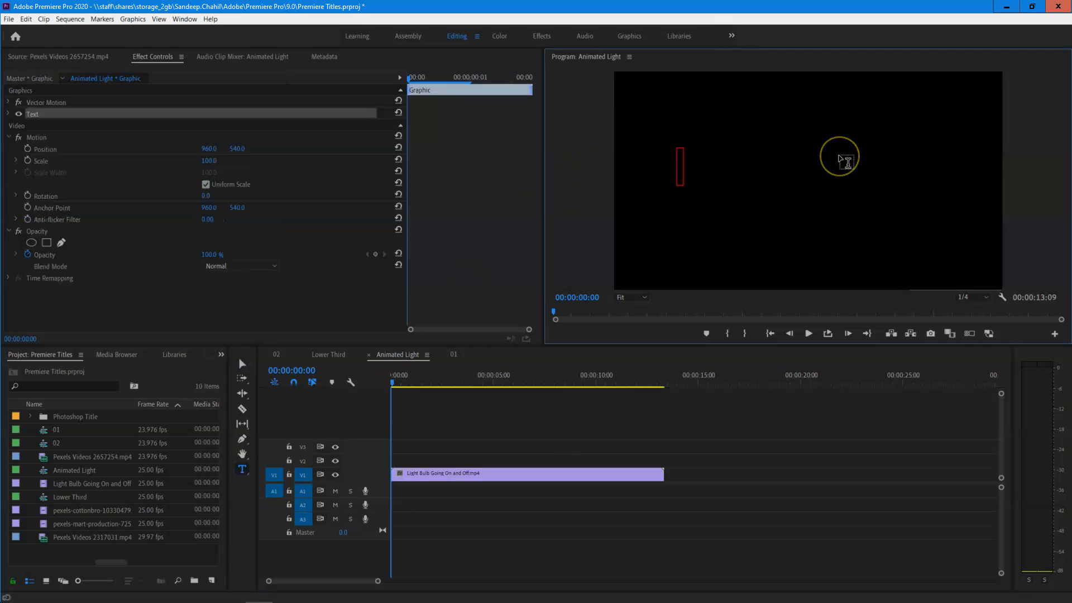
text(Video)
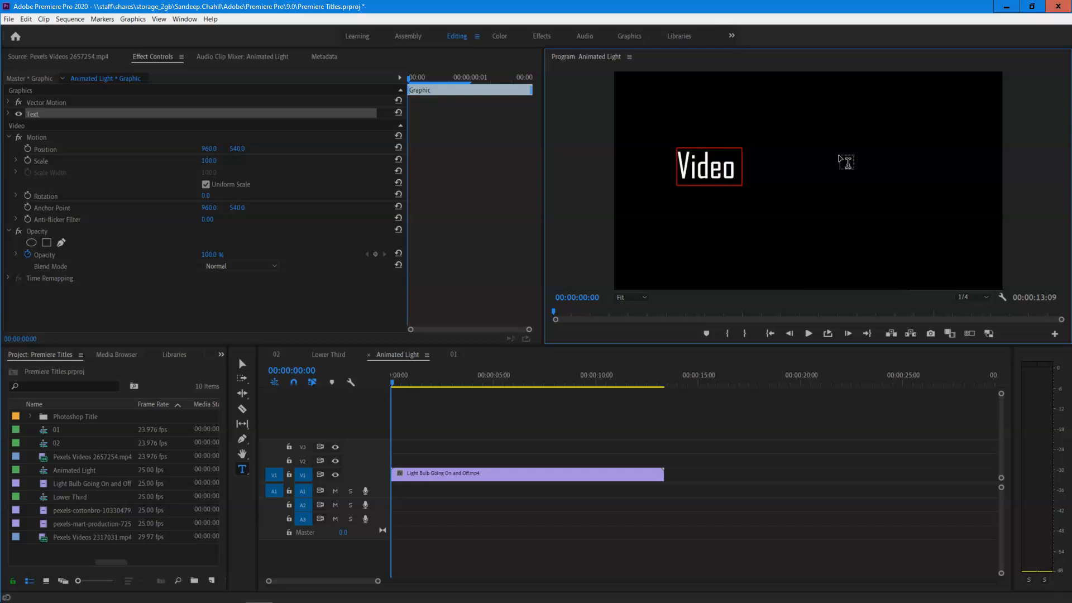
text( Title)
click(327, 83)
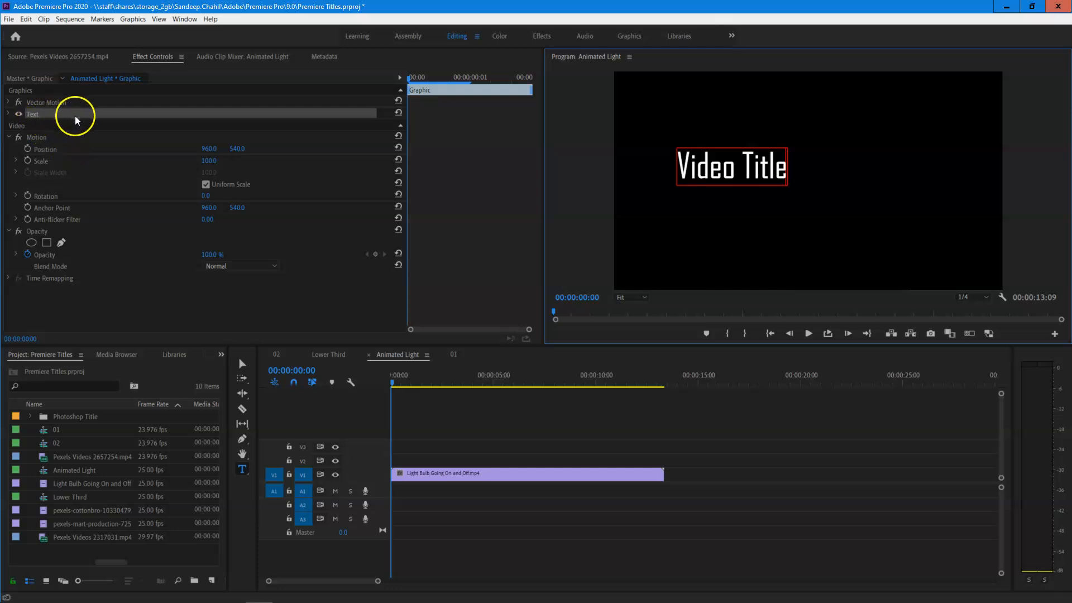
Move the "Video Title" text slightly down and to the right, just left of the frame's centre
click(242, 364)
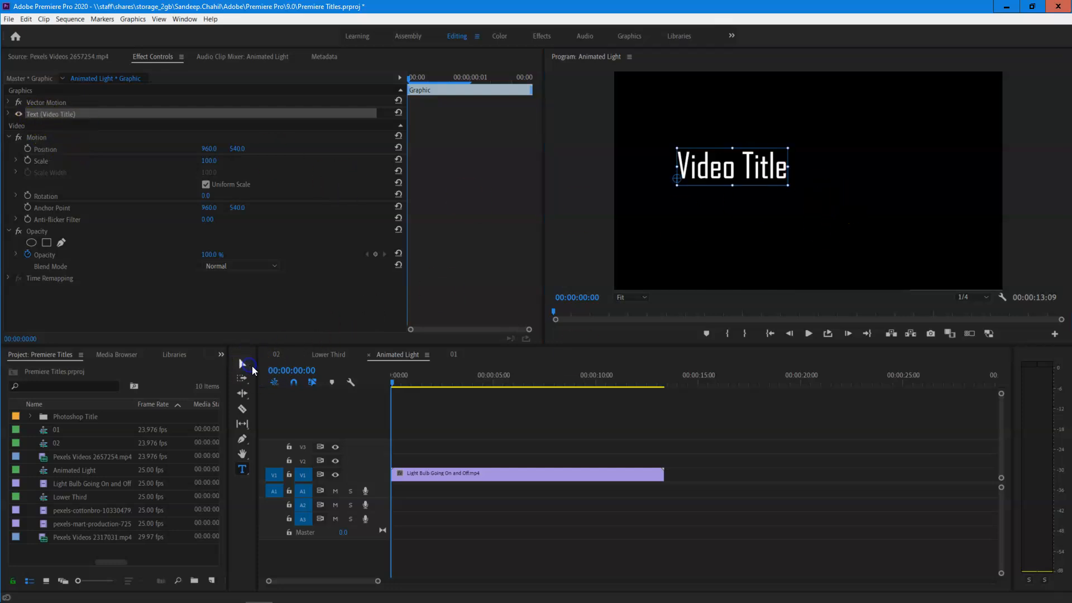
drag(757, 178, 736, 199)
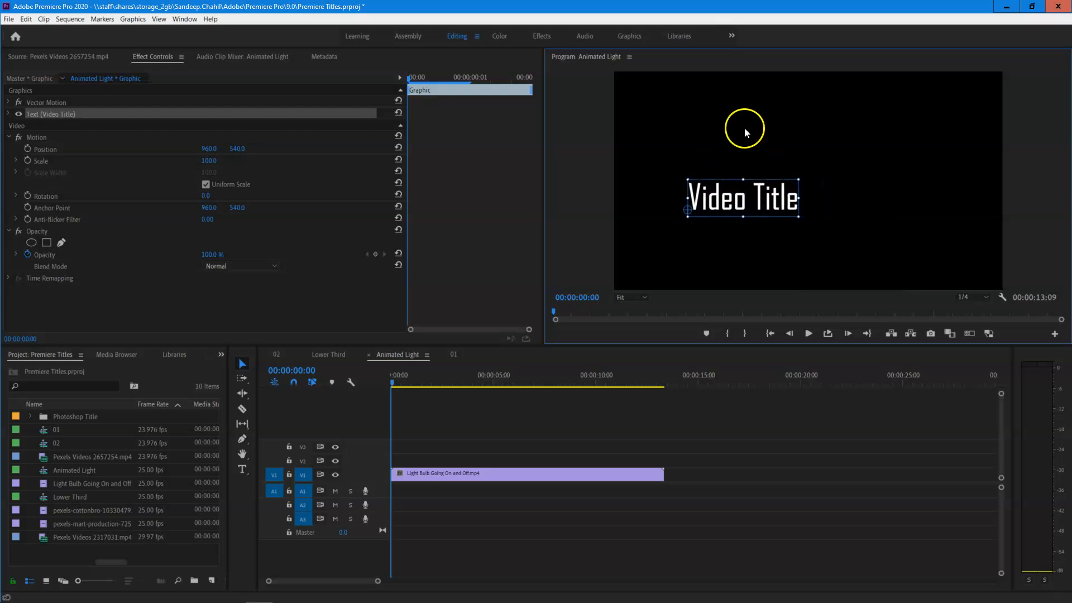
click(740, 186)
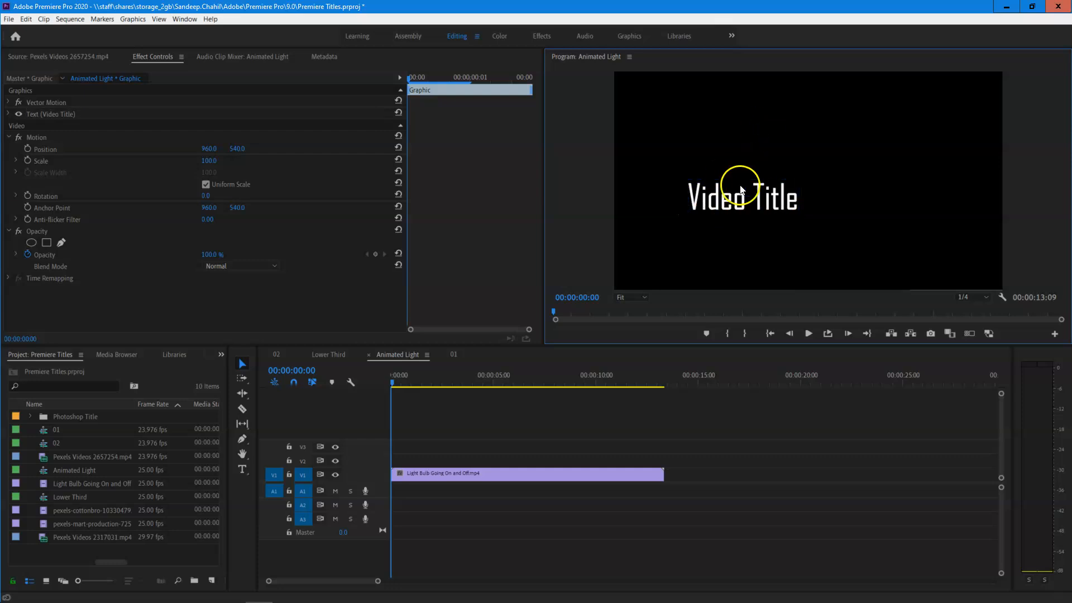
click(706, 211)
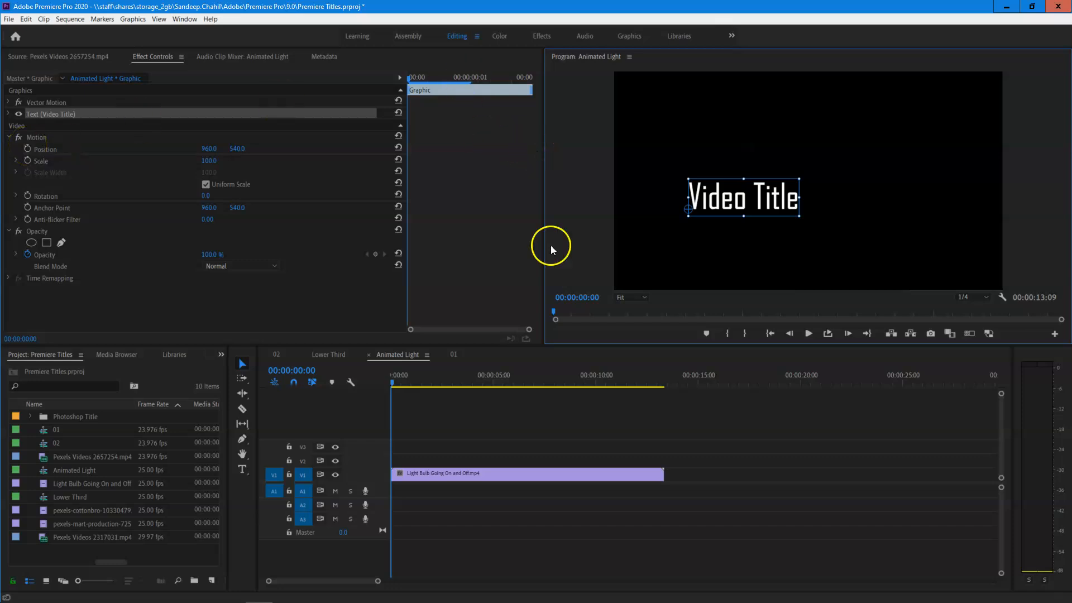
Extend the title clip on V2 to the end of the light bulb clip and trim its start slightly past the sequence start
click(432, 384)
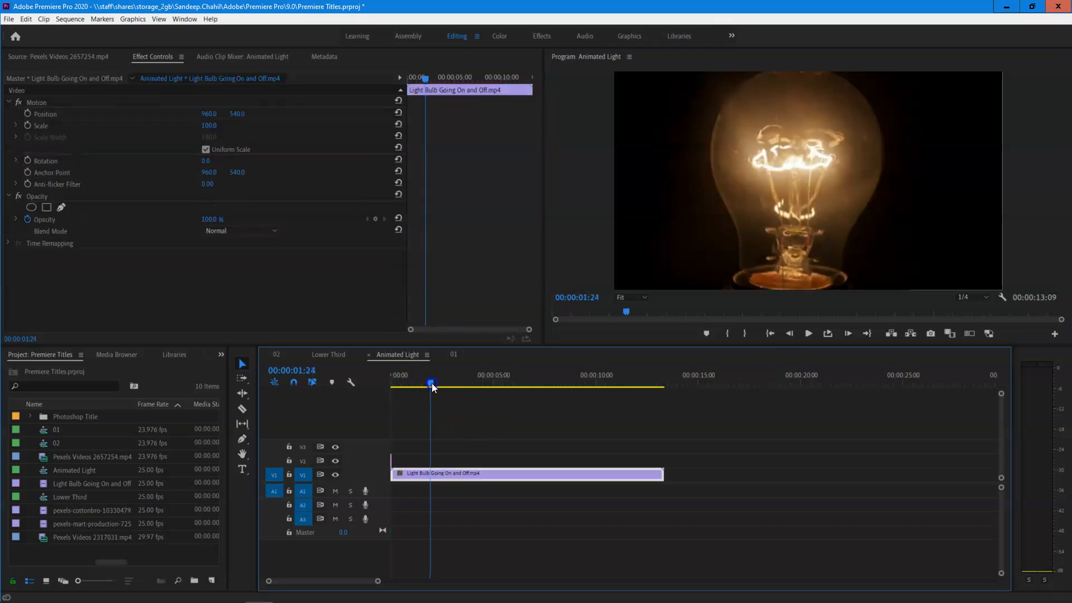
drag(435, 387, 371, 384)
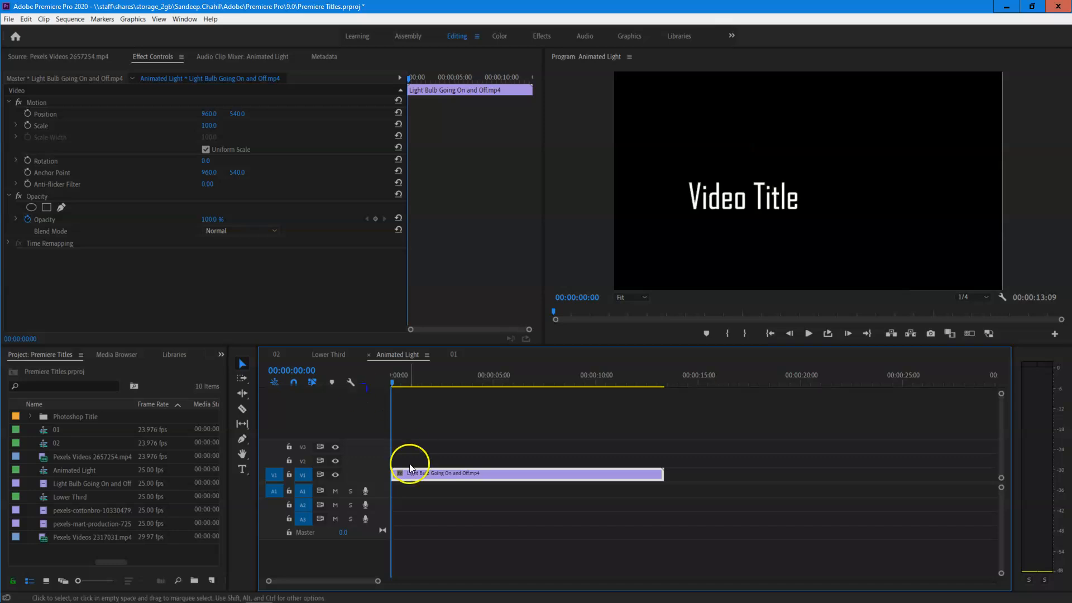
drag(378, 581, 313, 582)
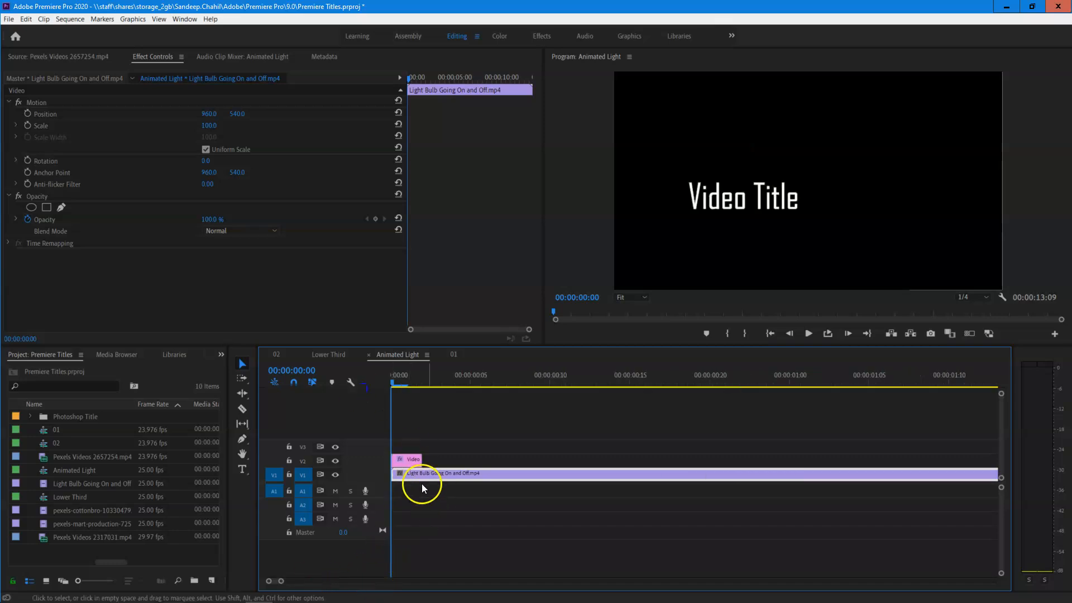
click(404, 383)
drag(408, 383, 390, 384)
drag(422, 459, 836, 459)
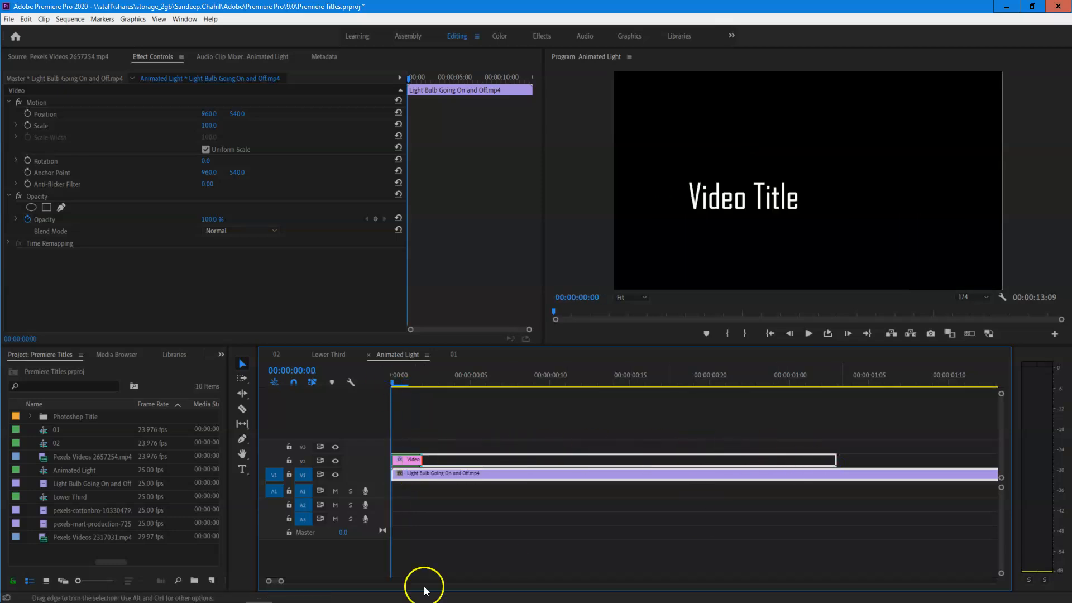
drag(283, 583, 368, 580)
drag(414, 457, 698, 443)
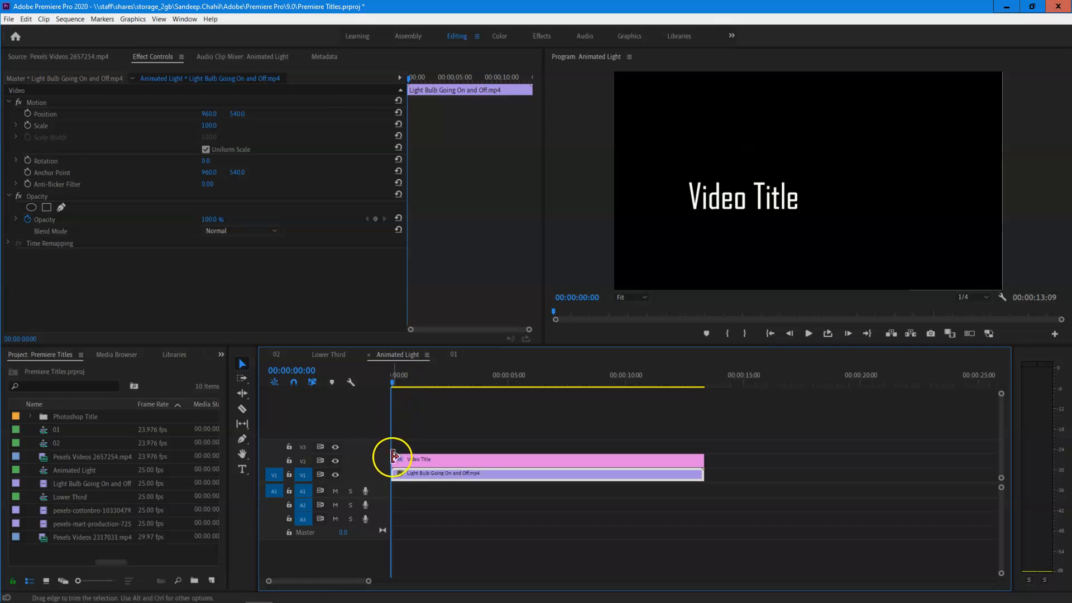
drag(393, 459, 401, 461)
click(428, 405)
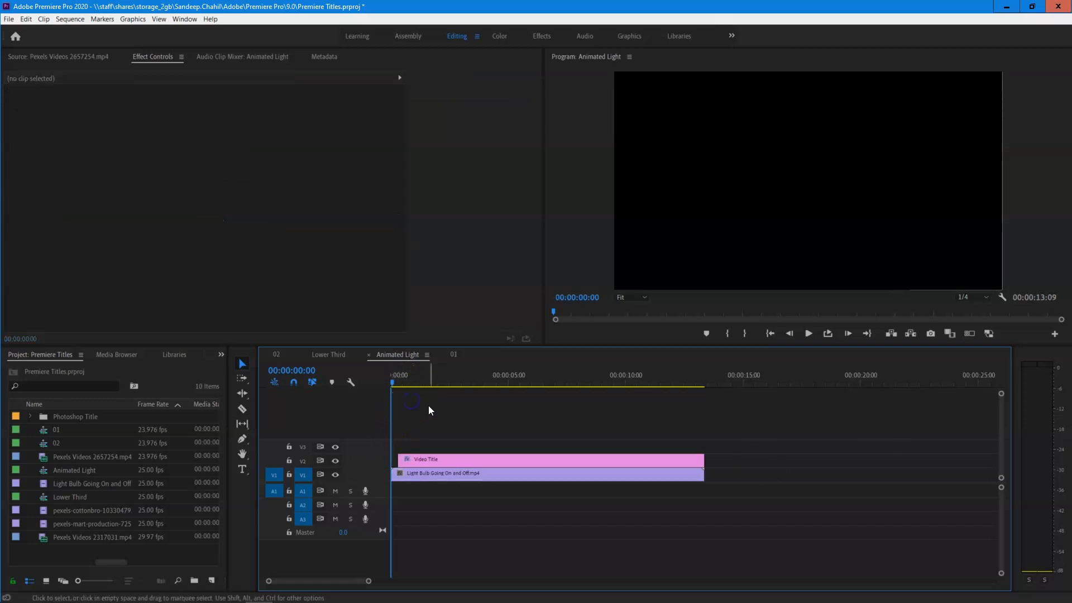
Apply the Cross Dissolve video transition to the start of the title clip and play back the fade-in
click(221, 354)
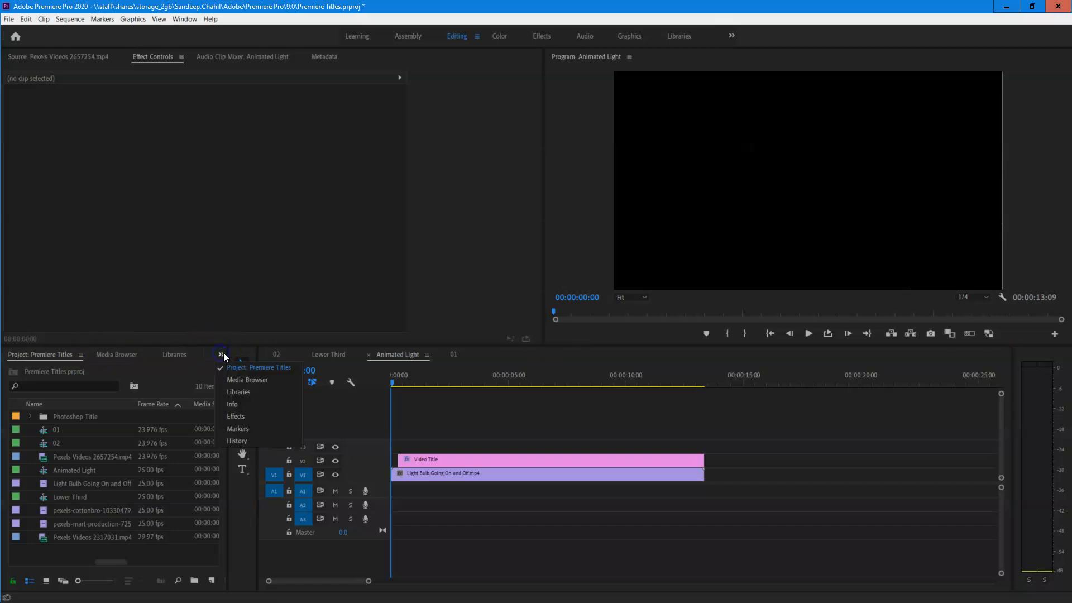
click(258, 414)
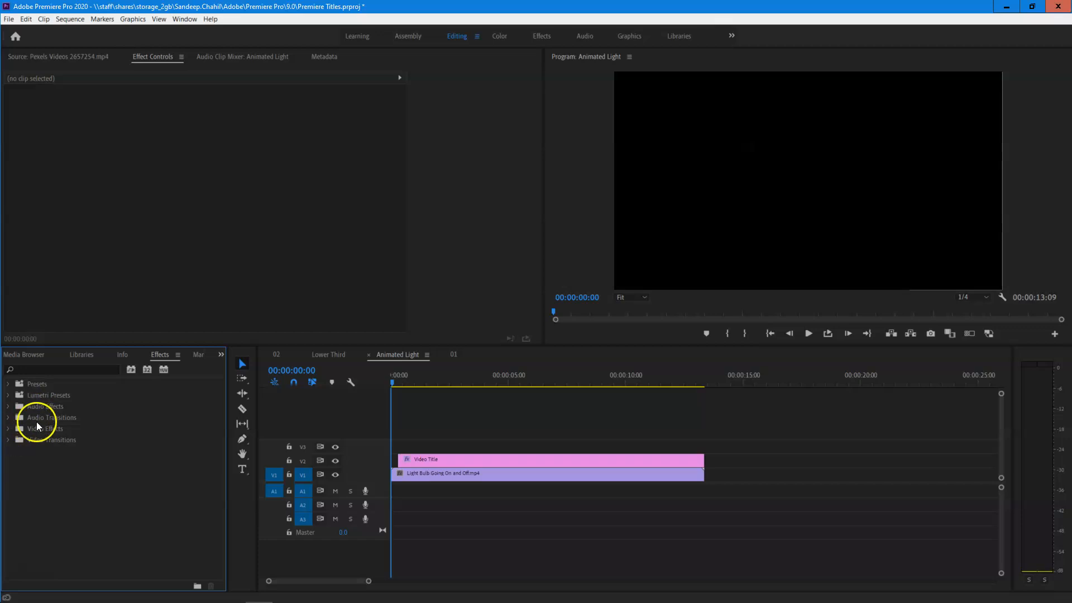
click(9, 439)
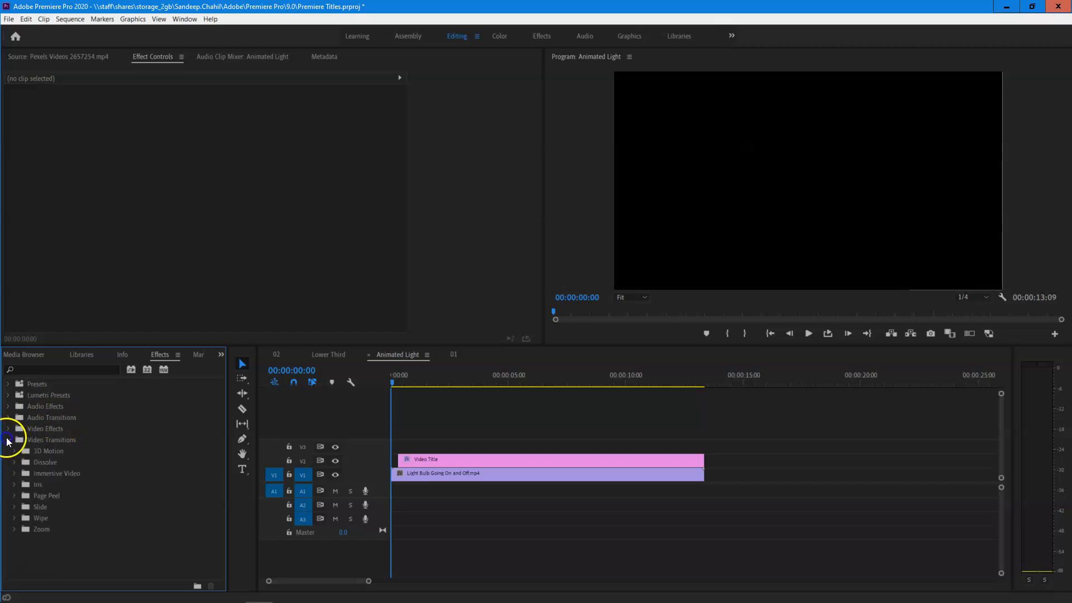
click(14, 462)
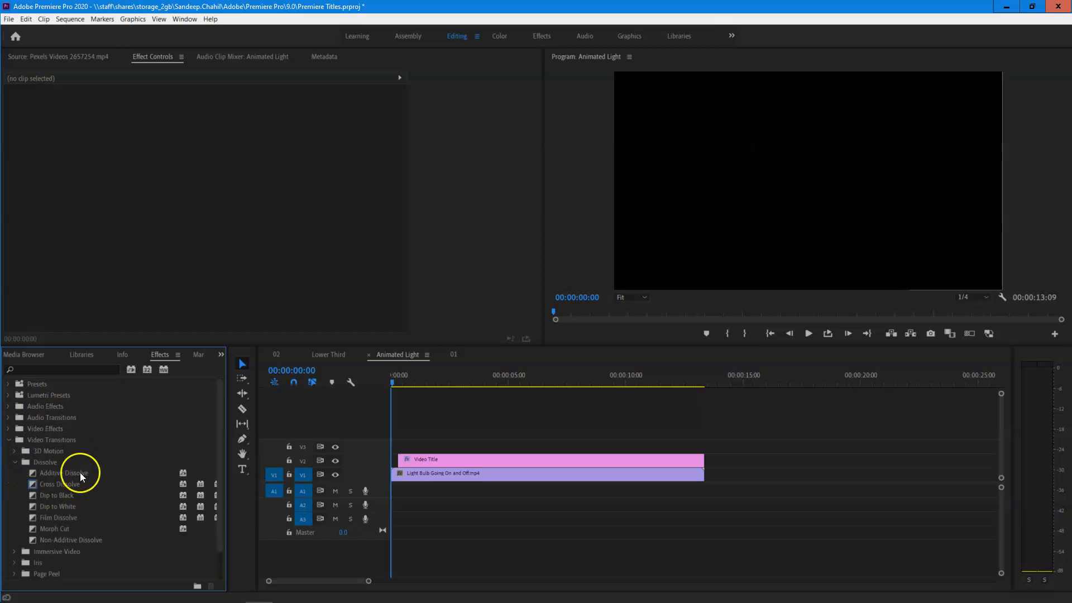
drag(32, 484, 404, 461)
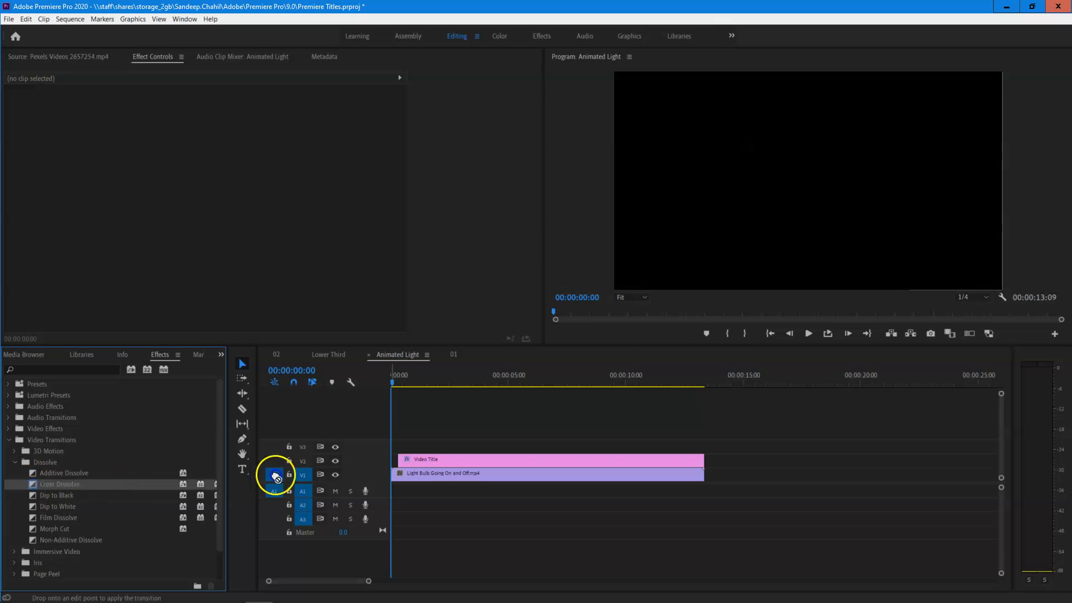
click(403, 394)
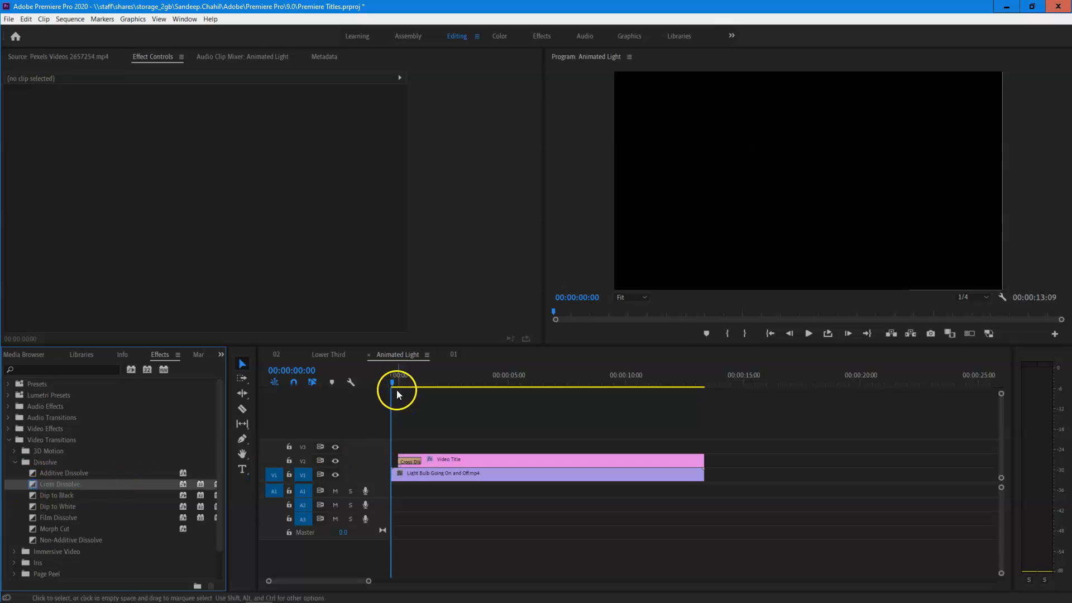
key(space)
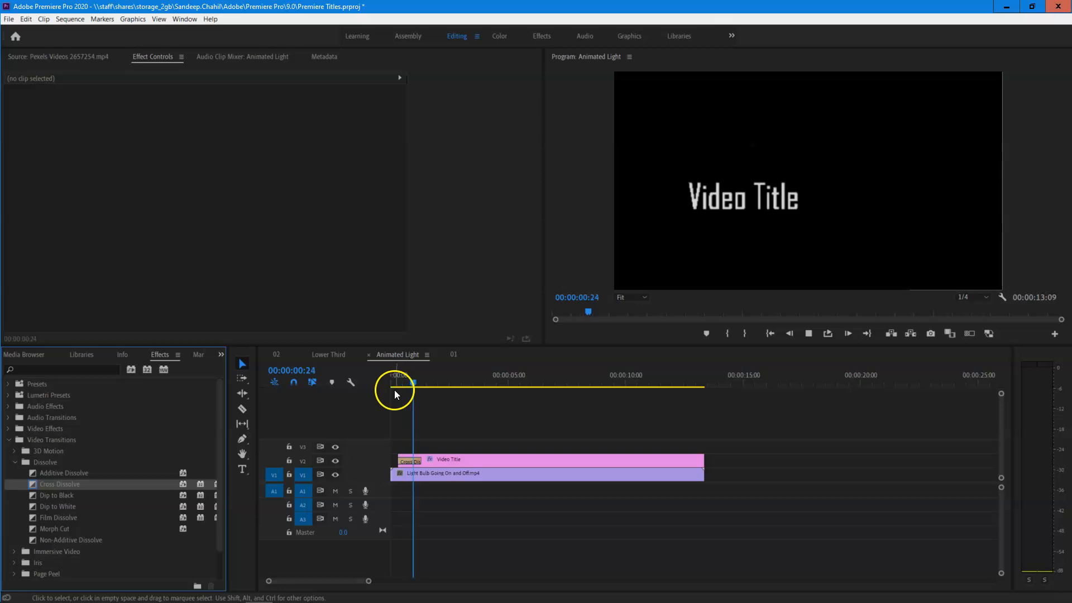
click(392, 379)
key(space)
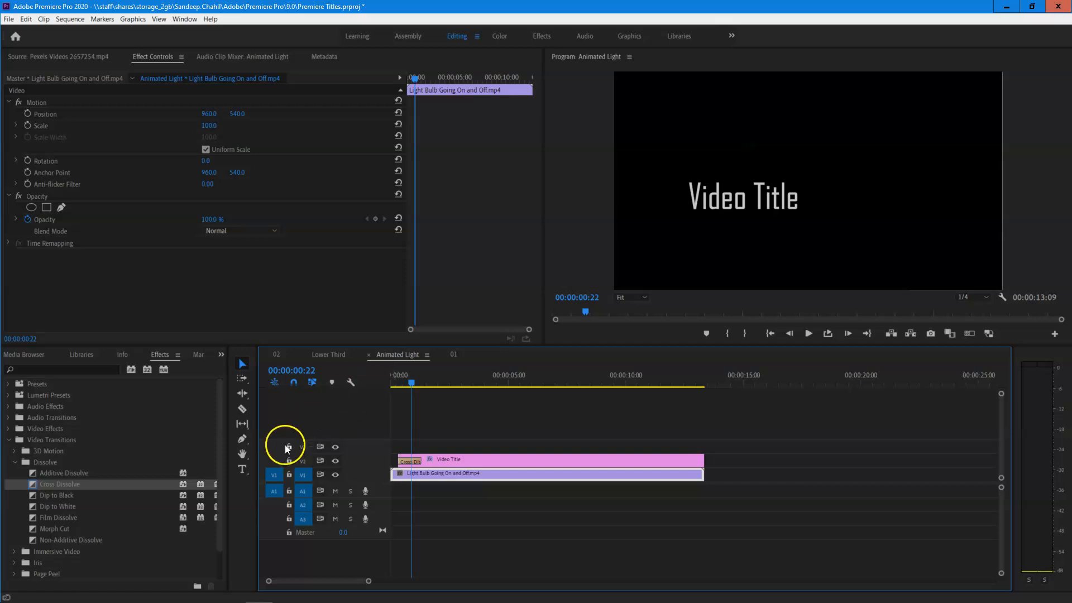
Apply Cross Dissolve to the ends of both the title clip and the light bulb clip, and play back the fade-out
click(33, 485)
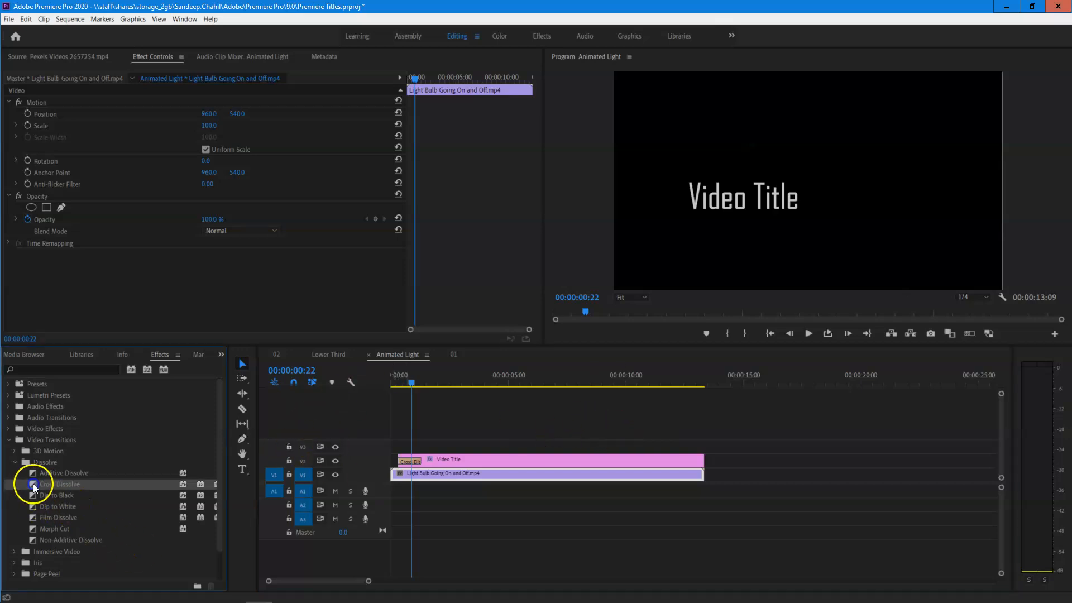
drag(32, 483, 698, 461)
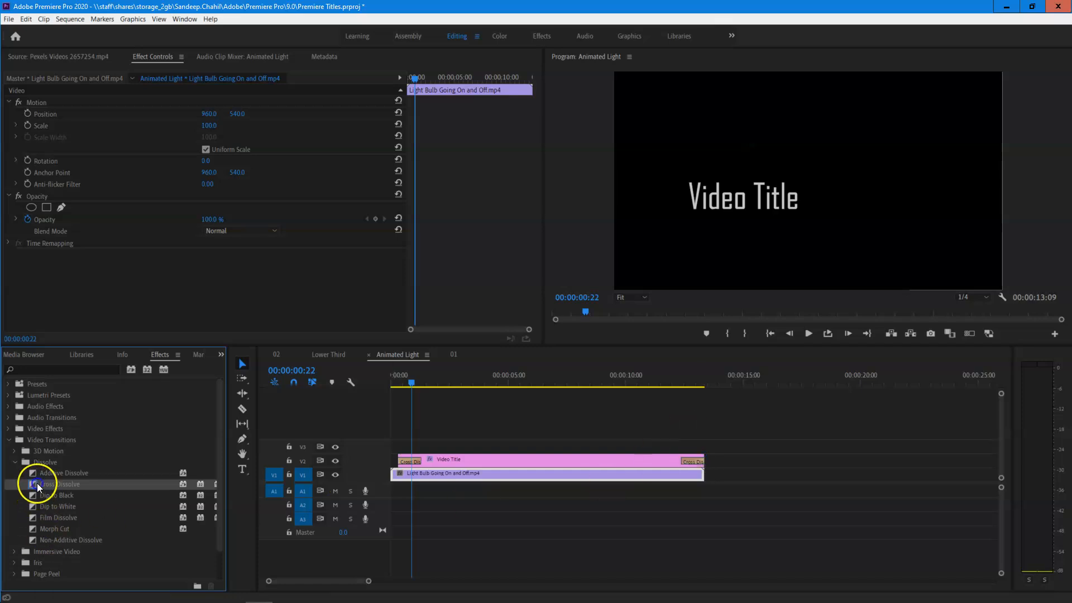
drag(38, 487, 697, 476)
click(670, 377)
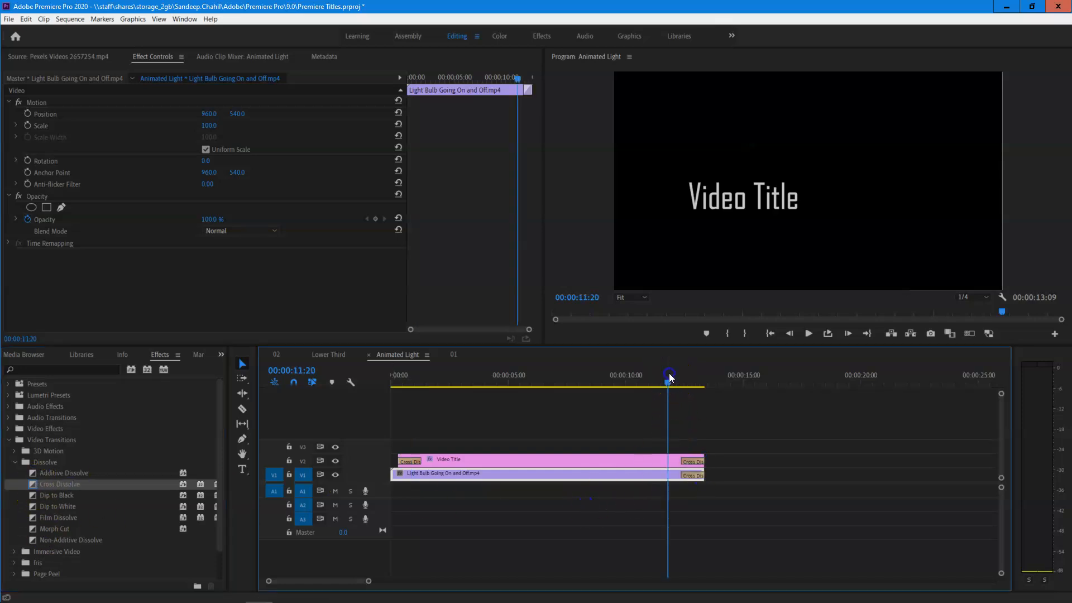
key(space)
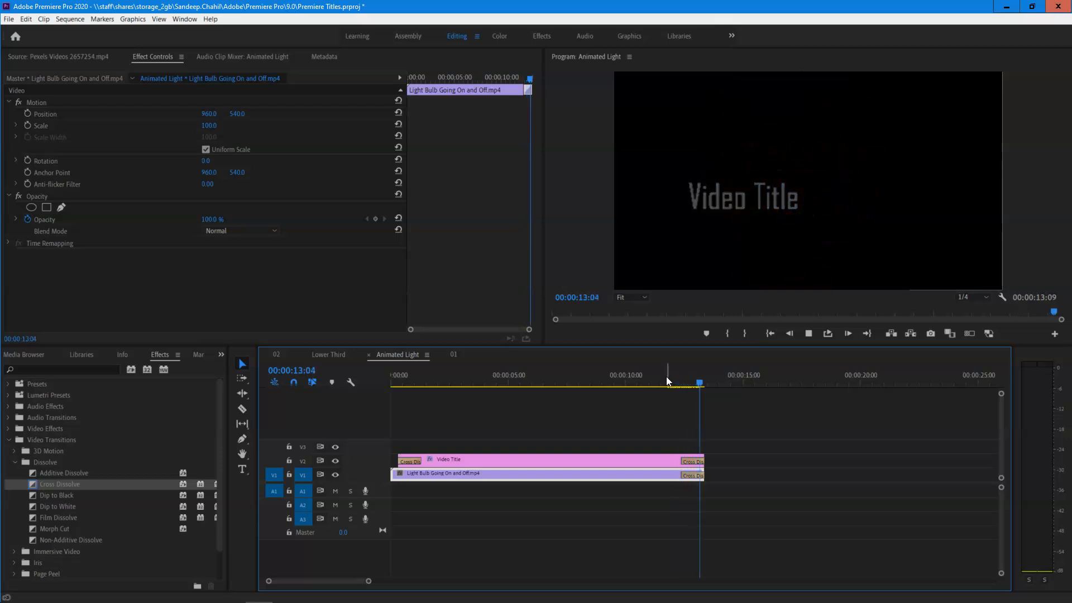
key(space)
key(space)
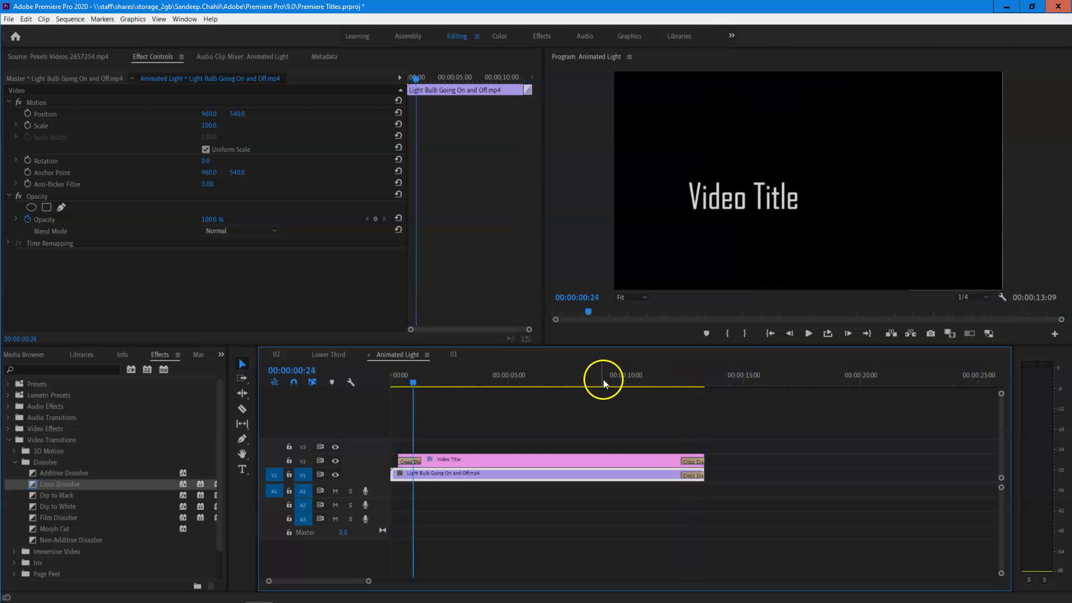
Set the duration of the Cross Dissolve at the title clip's start to 12 frames and play back the result
mouse_move(414, 385)
mouse_down()
mouse_move(407, 383)
mouse_move(423, 387)
mouse_up()
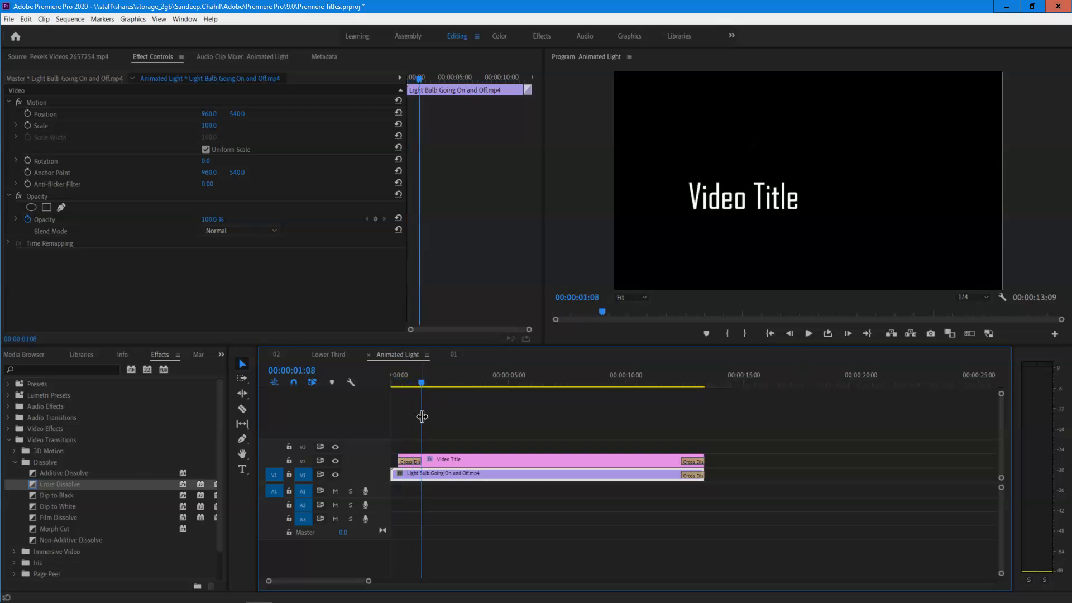
click(413, 462)
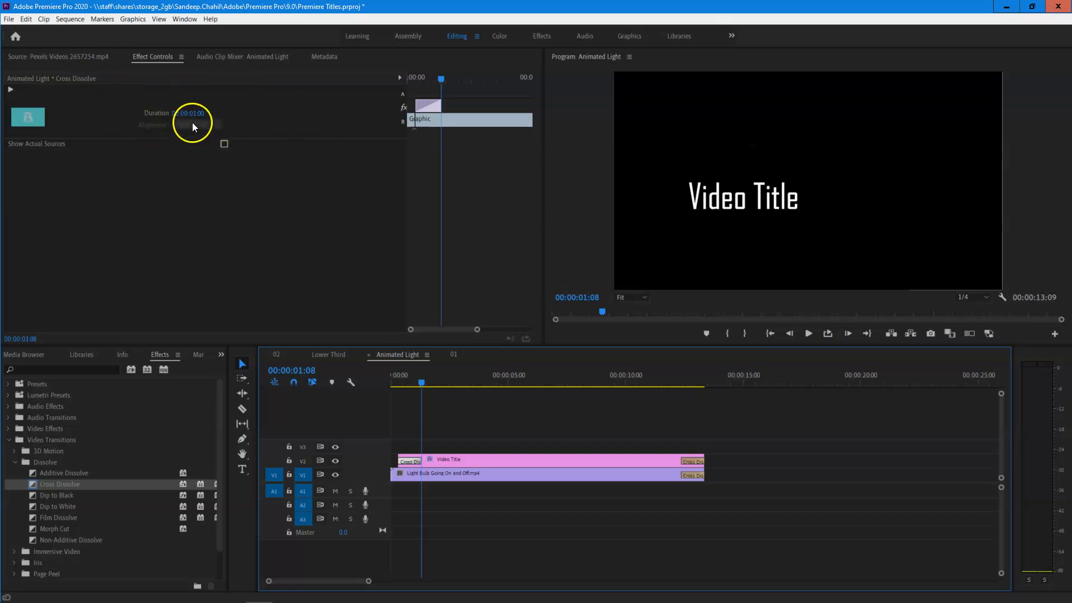
click(191, 113)
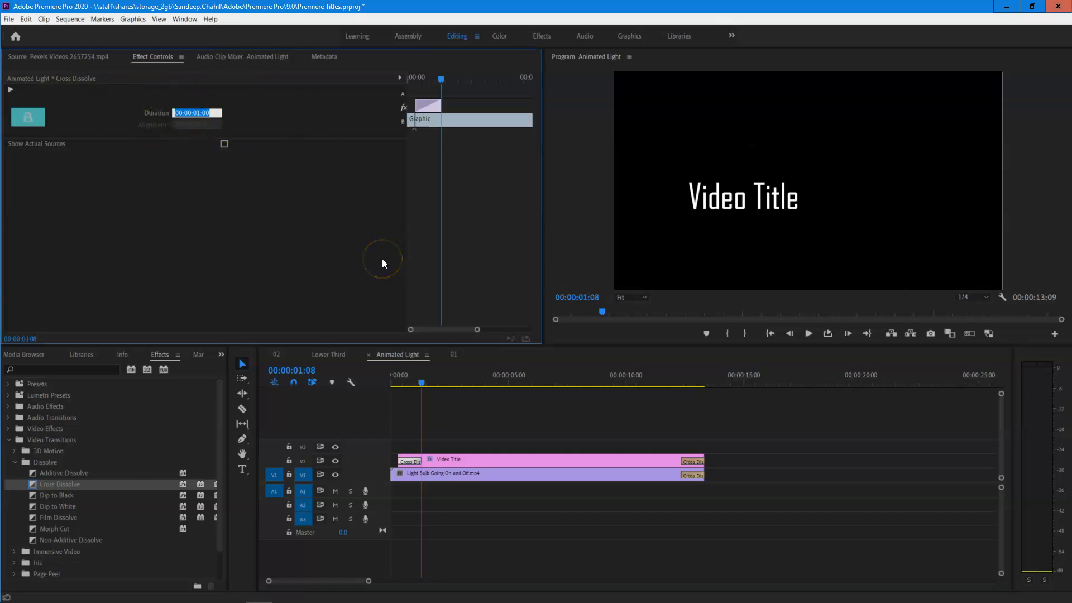
text(12)
key(Return)
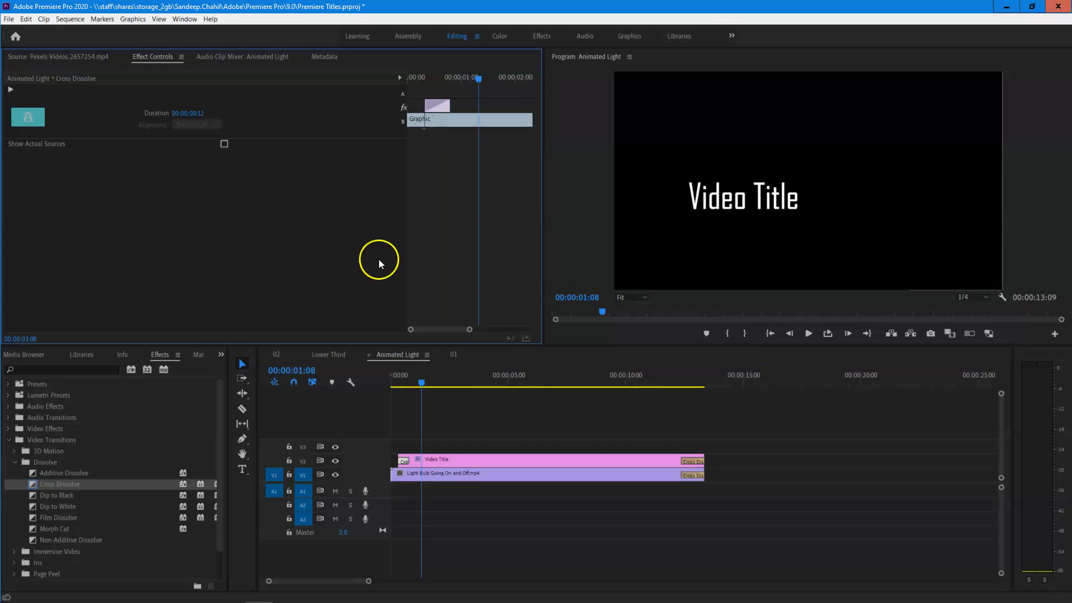
click(396, 379)
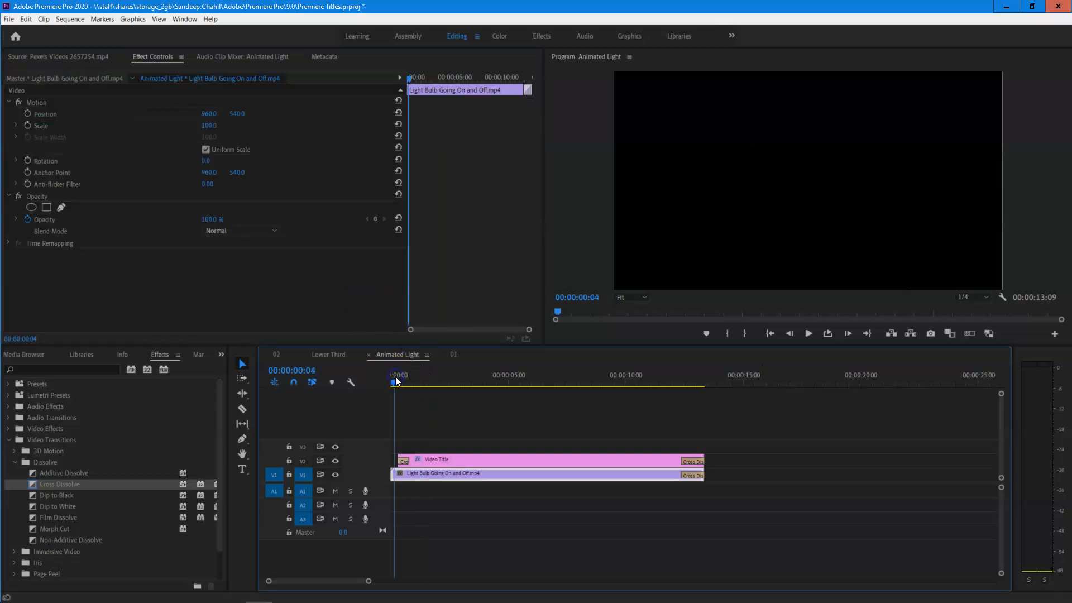
key(space)
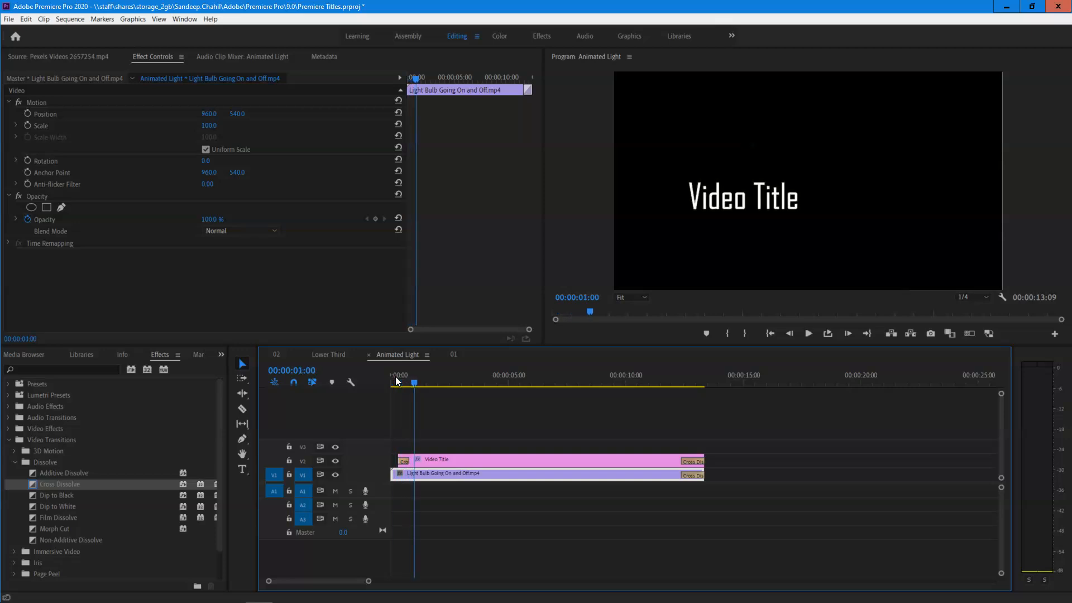
key(space)
click(403, 461)
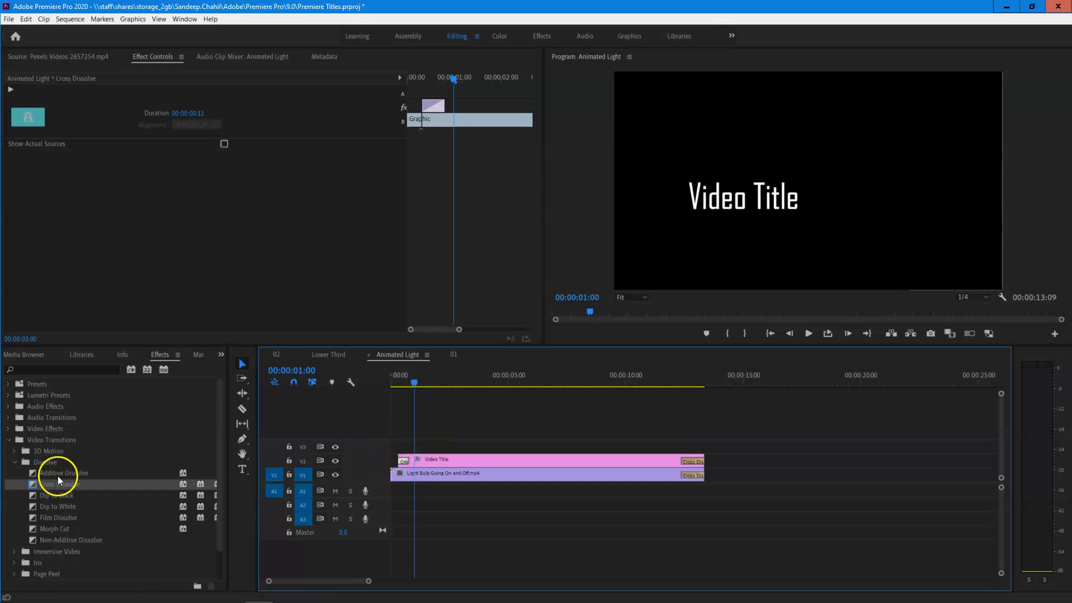
Collapse the Video Transitions folder and select the title clip to show its Motion and Opacity properties while scrubbing the footage
click(9, 440)
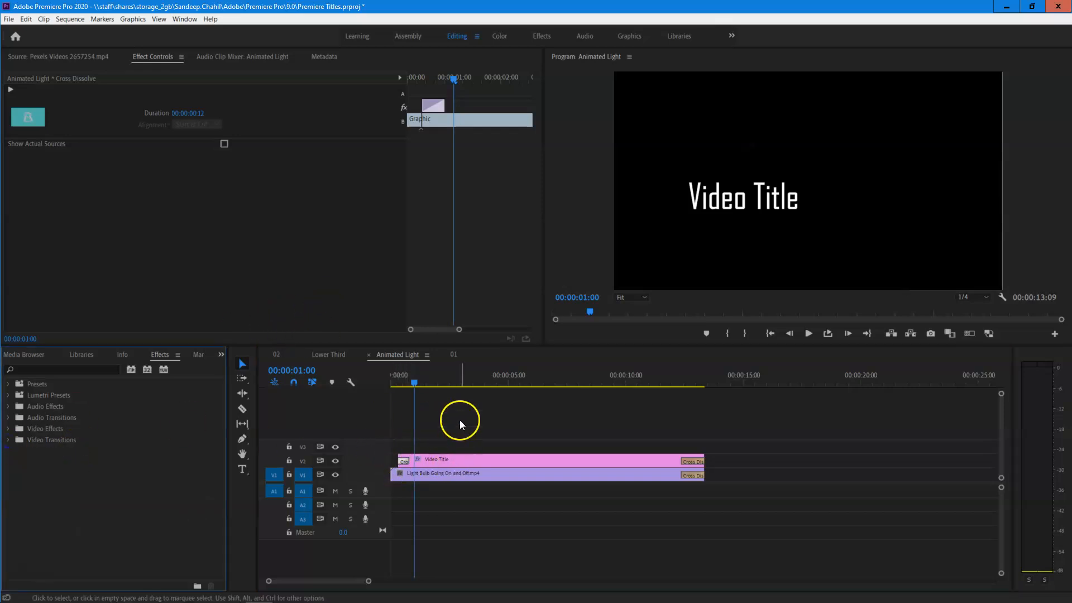
drag(425, 377, 429, 376)
click(486, 458)
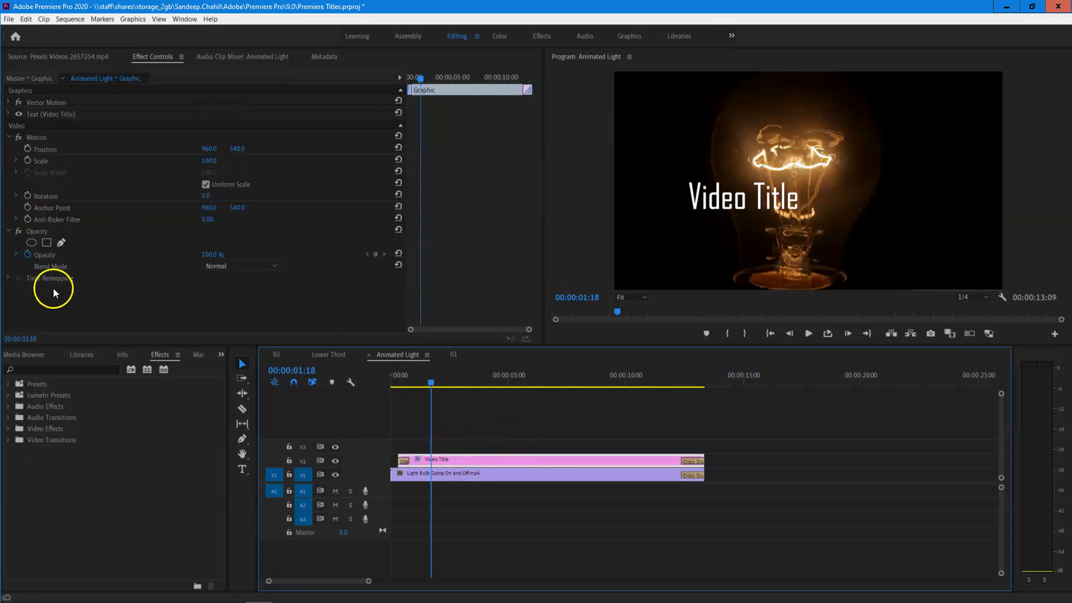
click(432, 379)
drag(451, 386, 467, 385)
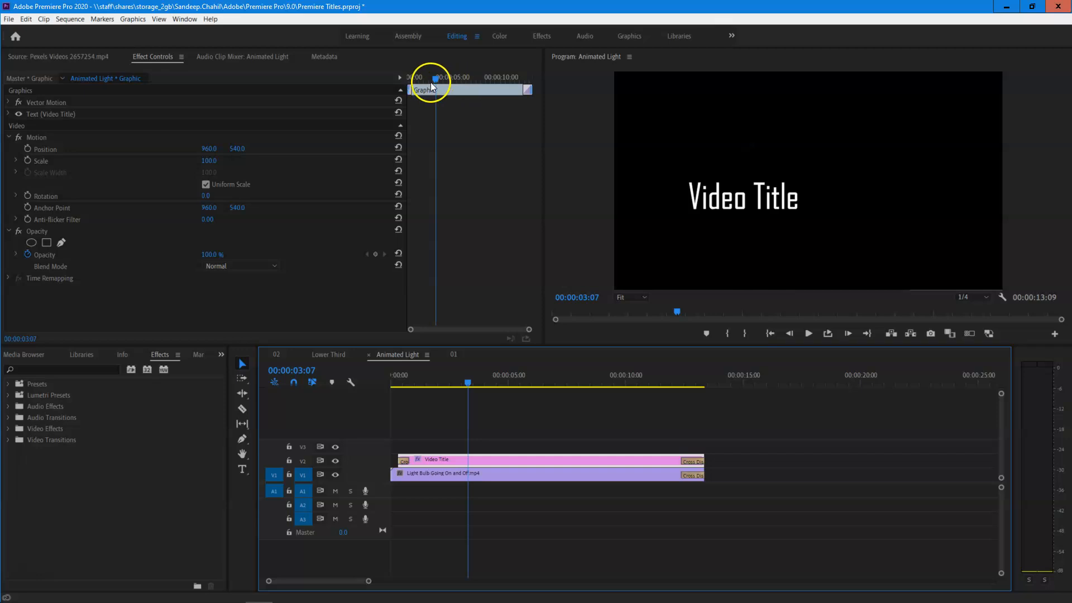
click(427, 380)
Jump the playhead repeatedly between the start and end of the light bulb clip
key(Home)
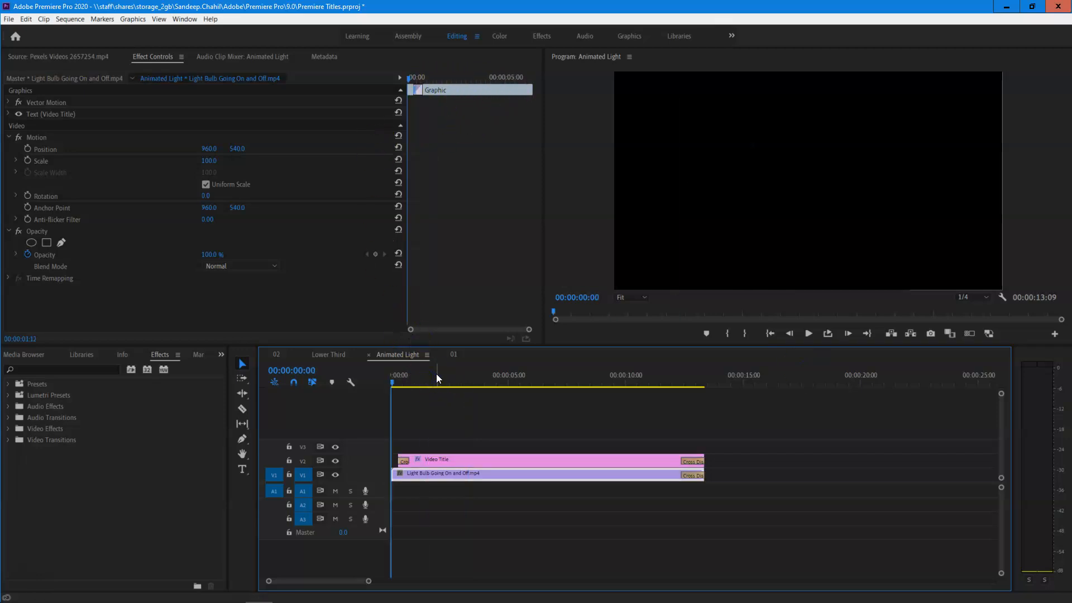
key(End)
key(Home)
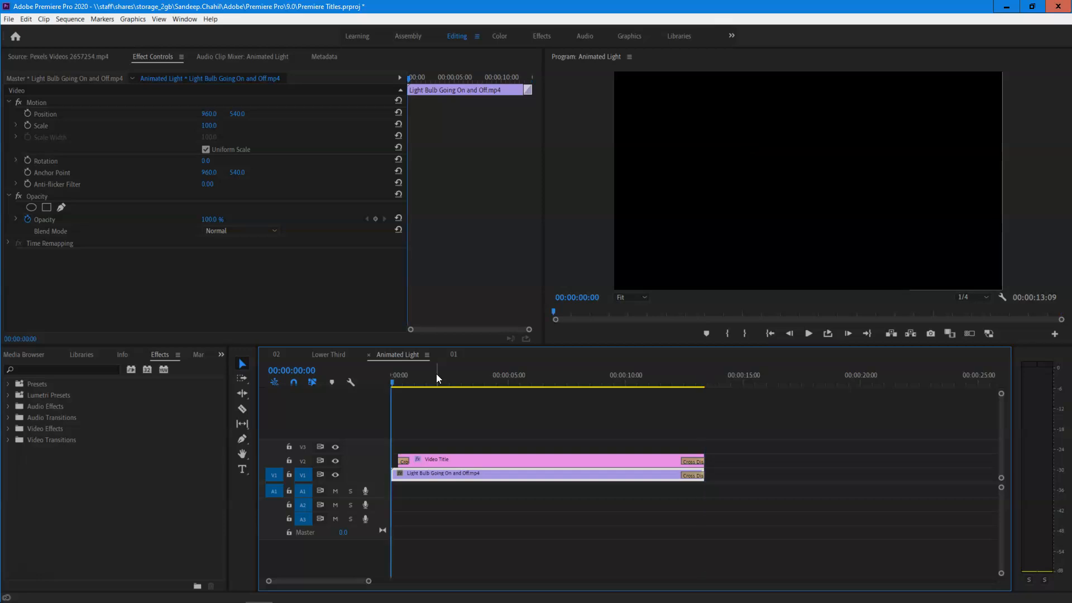
key(End)
key(Home)
key(End)
key(Home)
key(End)
key(Home)
key(End)
key(Home)
Target track V2, move the playhead to the title clip's start at 00:00:00:08, and enable Position keyframing on the title
click(302, 461)
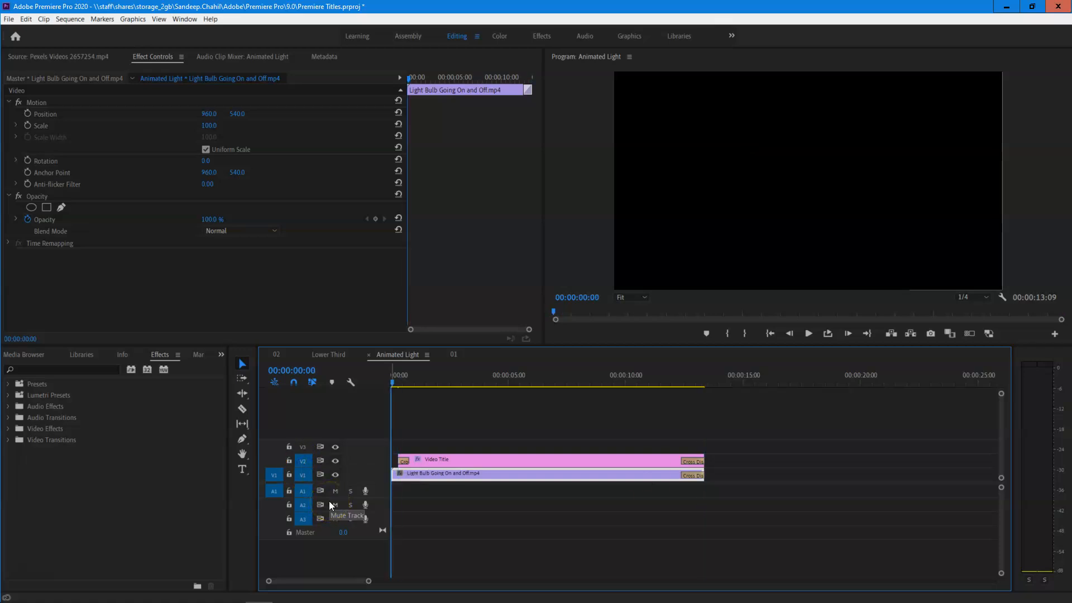
key(space)
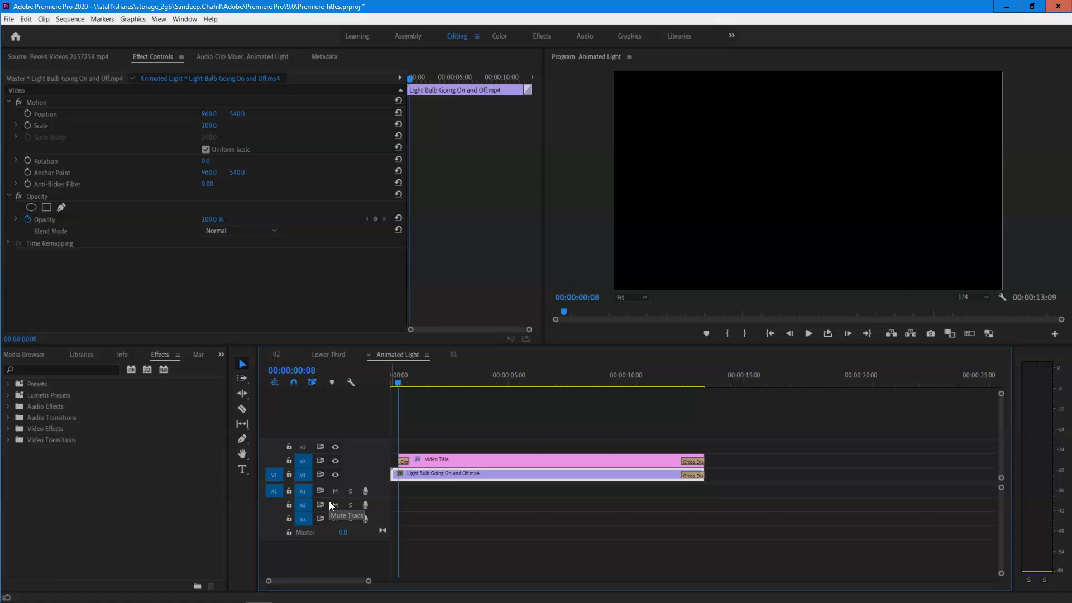
click(469, 460)
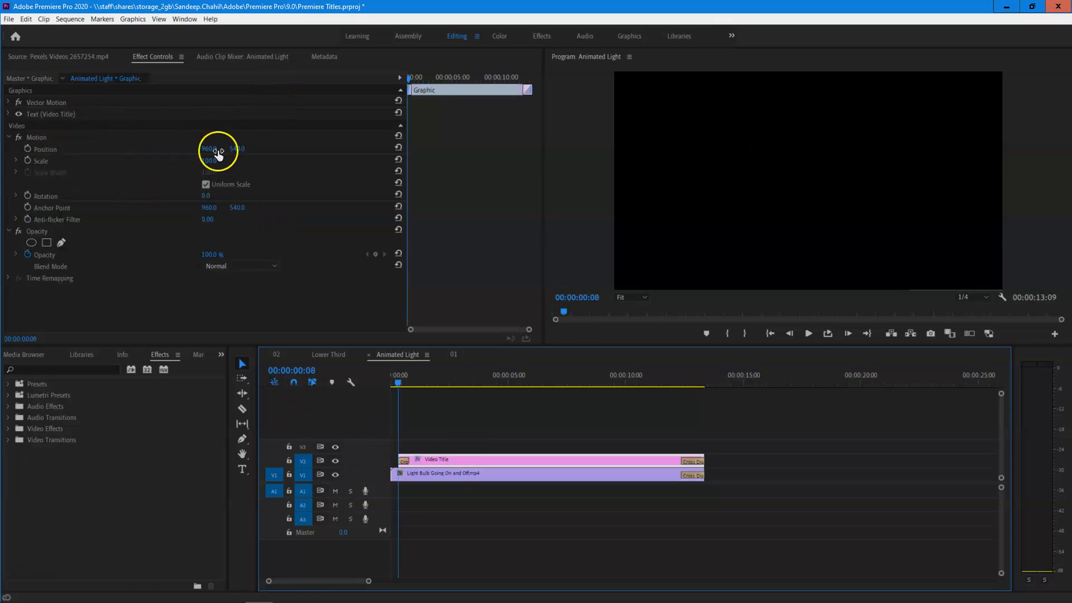
click(28, 148)
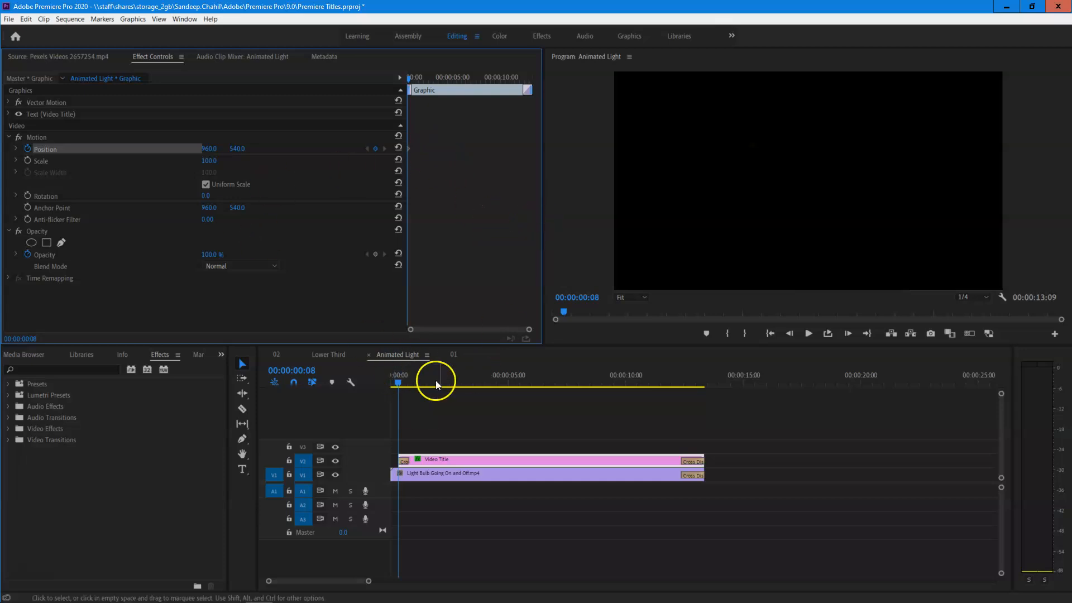
Delete the Cross Dissolve at the title clip's start and set the first Position keyframe's X value to 11
click(403, 461)
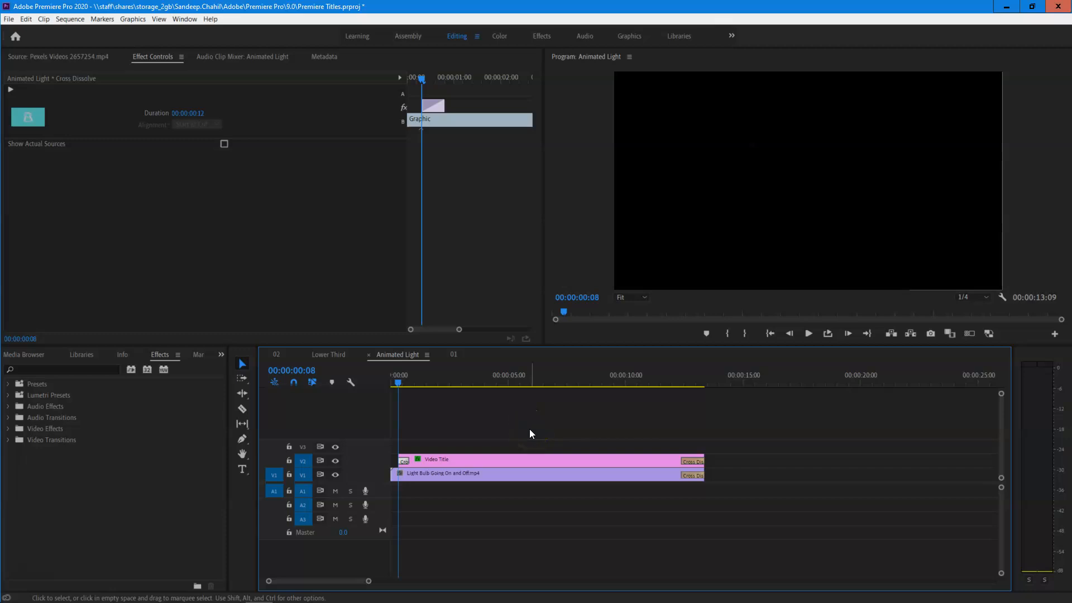
key(Delete)
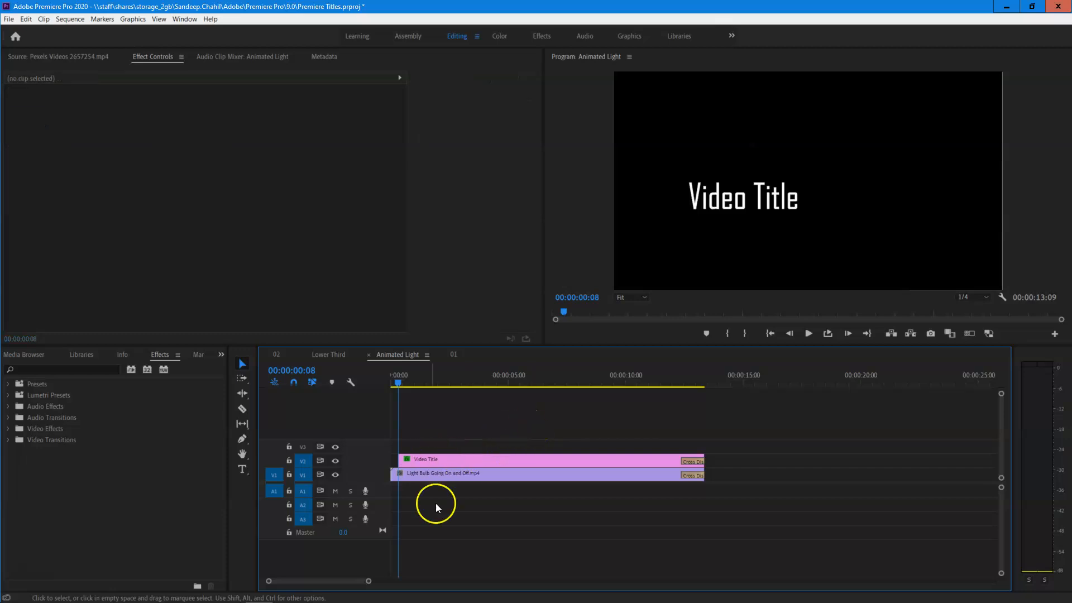
click(437, 463)
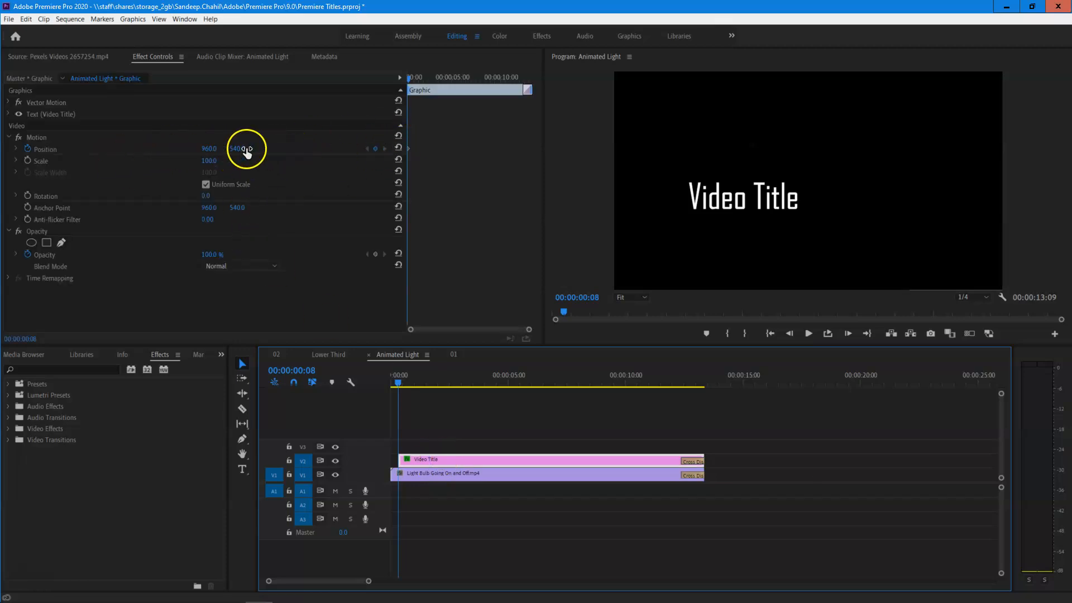
click(210, 149)
drag(210, 149, 6, 148)
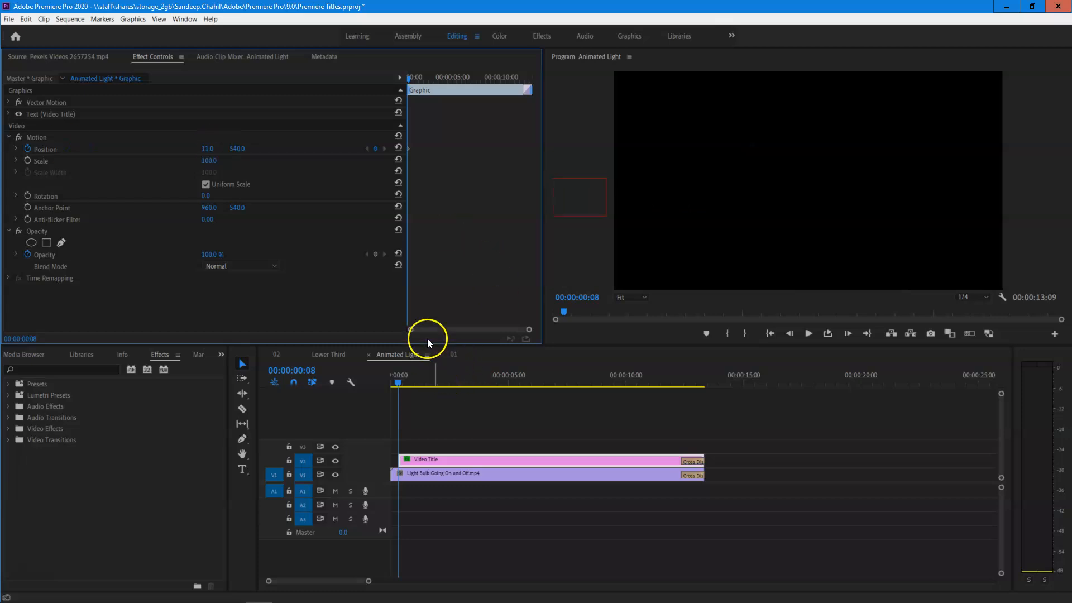
Set the title's X position to 941 at 00:00:01:02 and play back the slide-in from the start
key(space)
key(space)
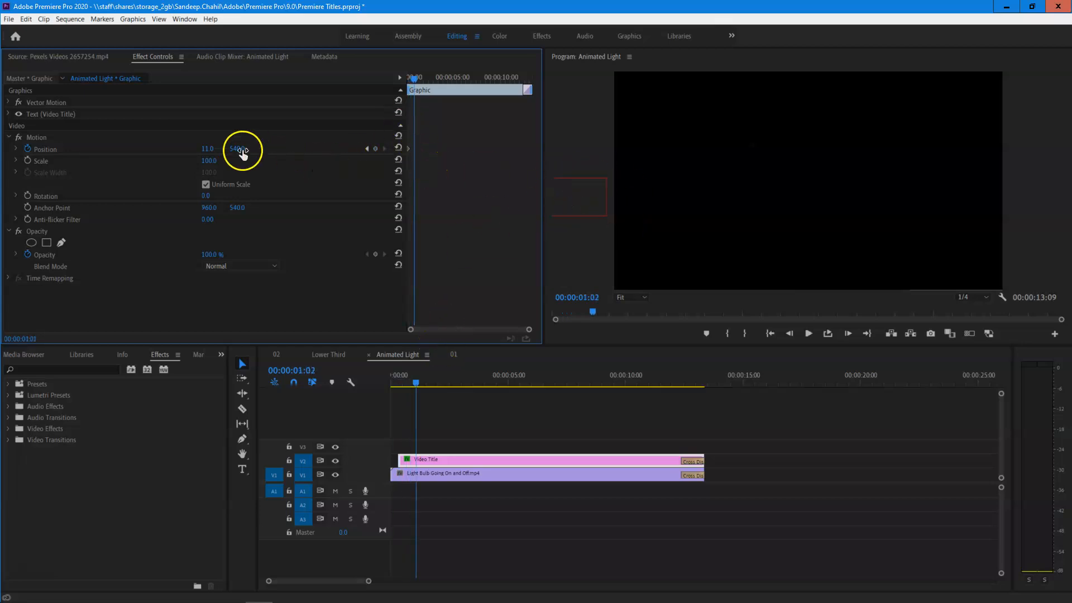
drag(210, 150, 728, 159)
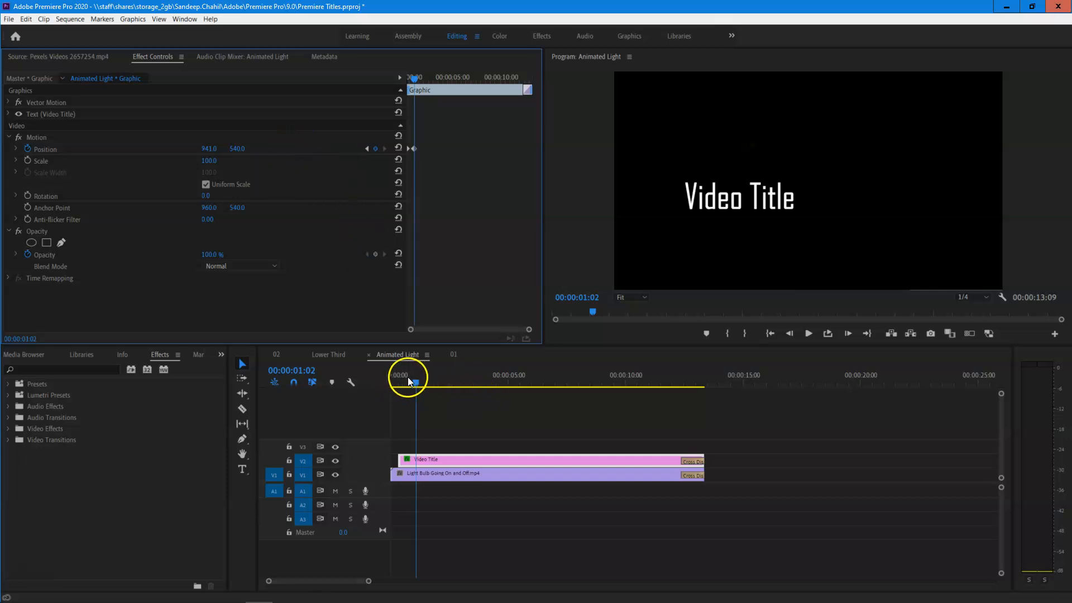
drag(408, 377, 397, 377)
key(space)
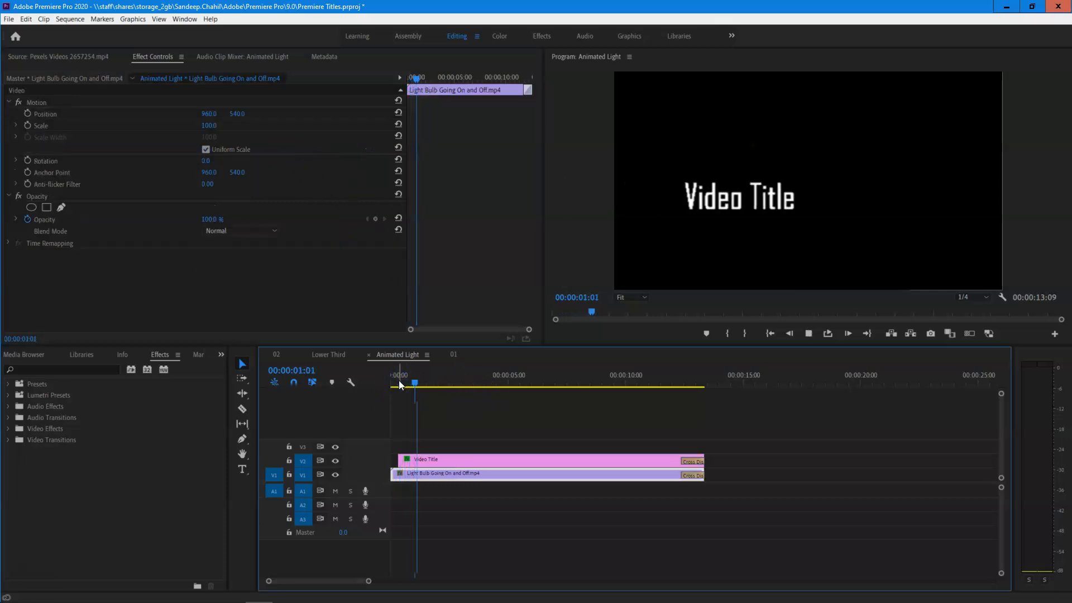
key(space)
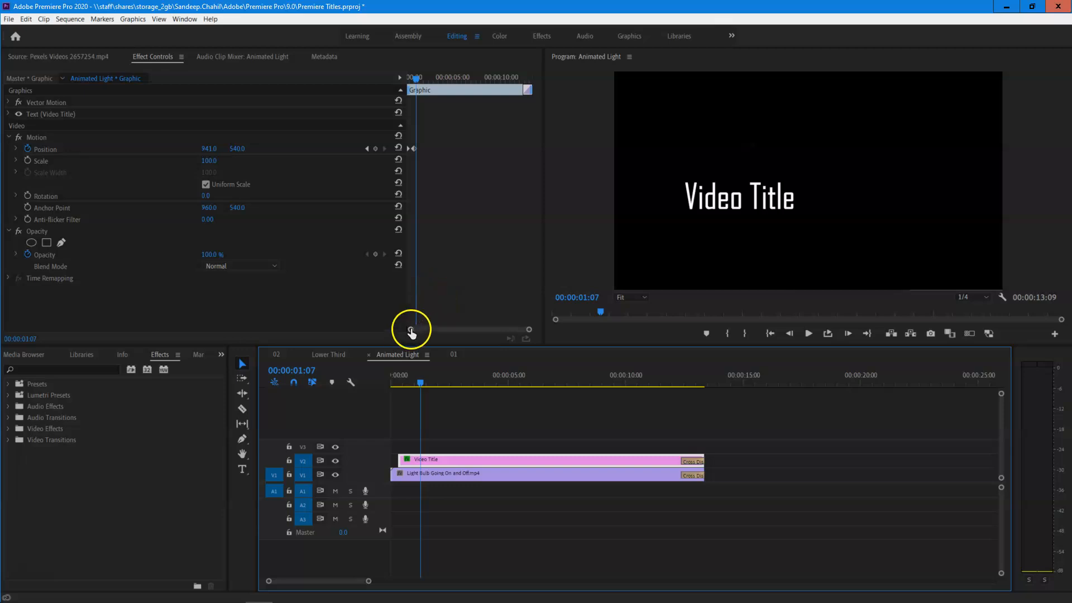
drag(412, 384, 397, 384)
key(space)
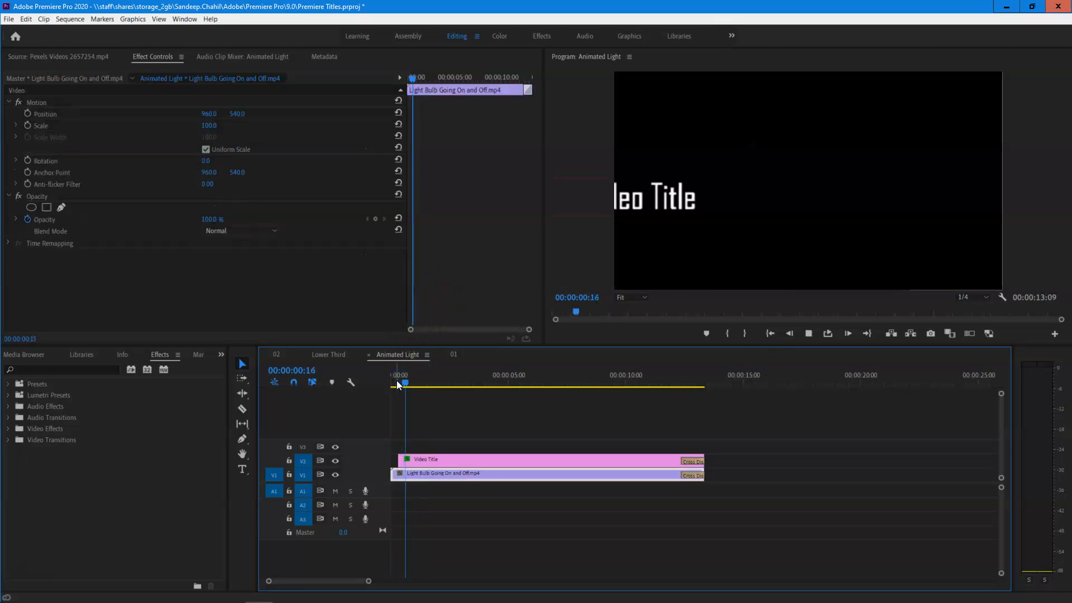
click(394, 384)
key(space)
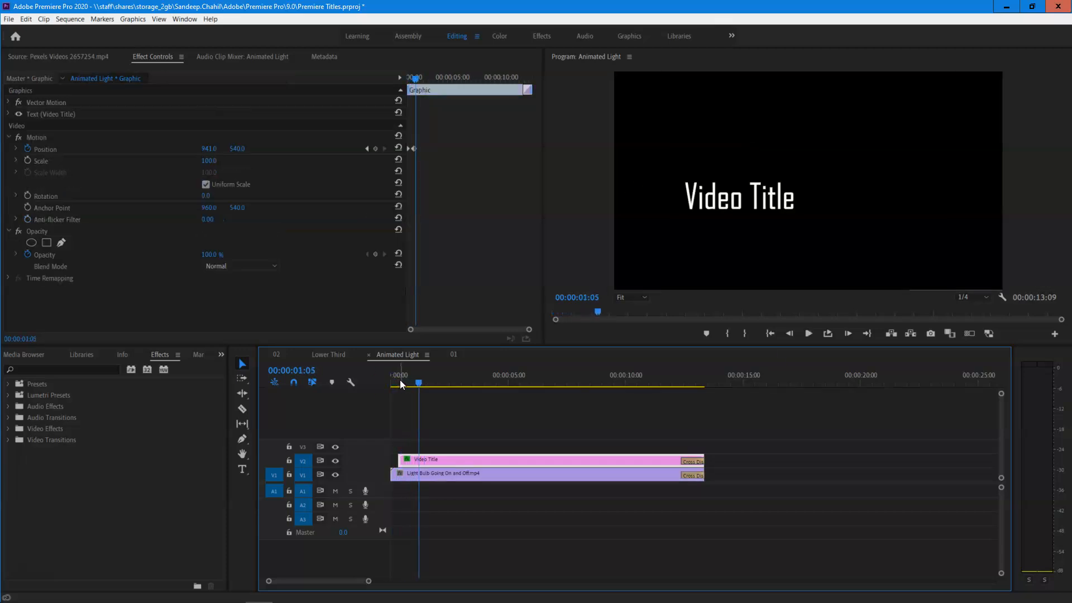
Step frame by frame through the title's slide-in to examine its movement
click(400, 384)
click(407, 381)
key(Right)
key(Right)
key(Right)
key(Right)
key(Right)
key(Right)
key(Right)
key(Right)
key(Right)
key(Right)
key(Right)
key(Right)
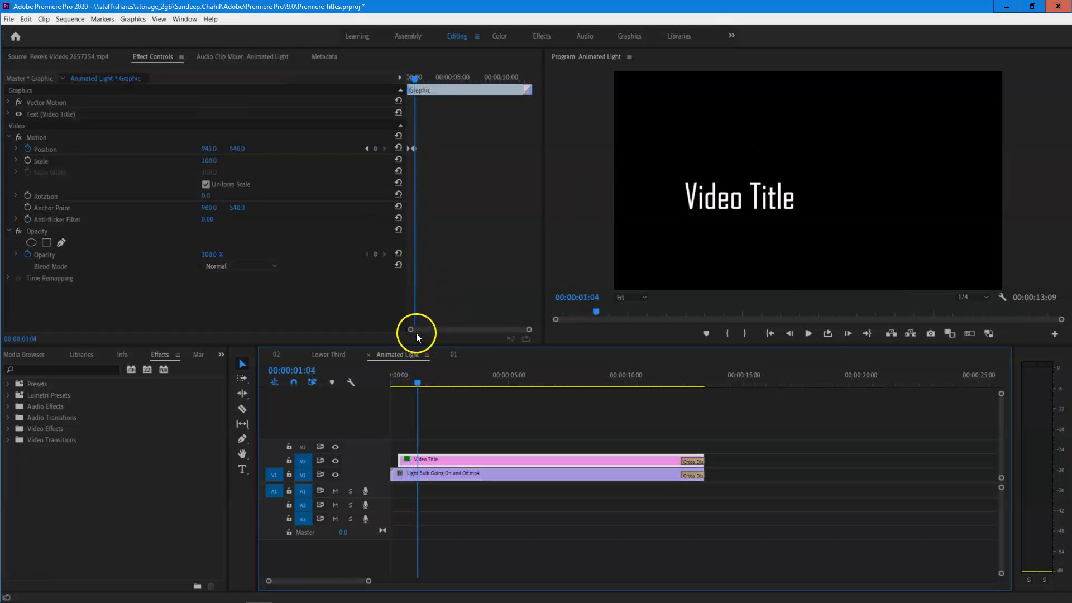
Move the title's second Position keyframe closer to the first and play back the faster slide-in
drag(412, 329, 453, 330)
drag(446, 149, 423, 149)
click(414, 410)
click(396, 377)
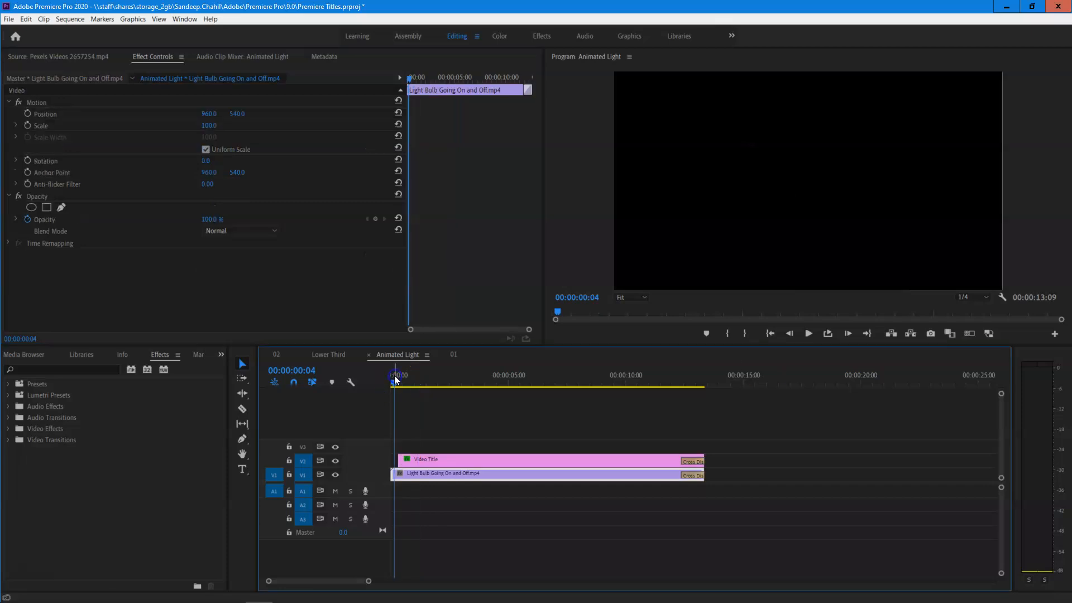
key(space)
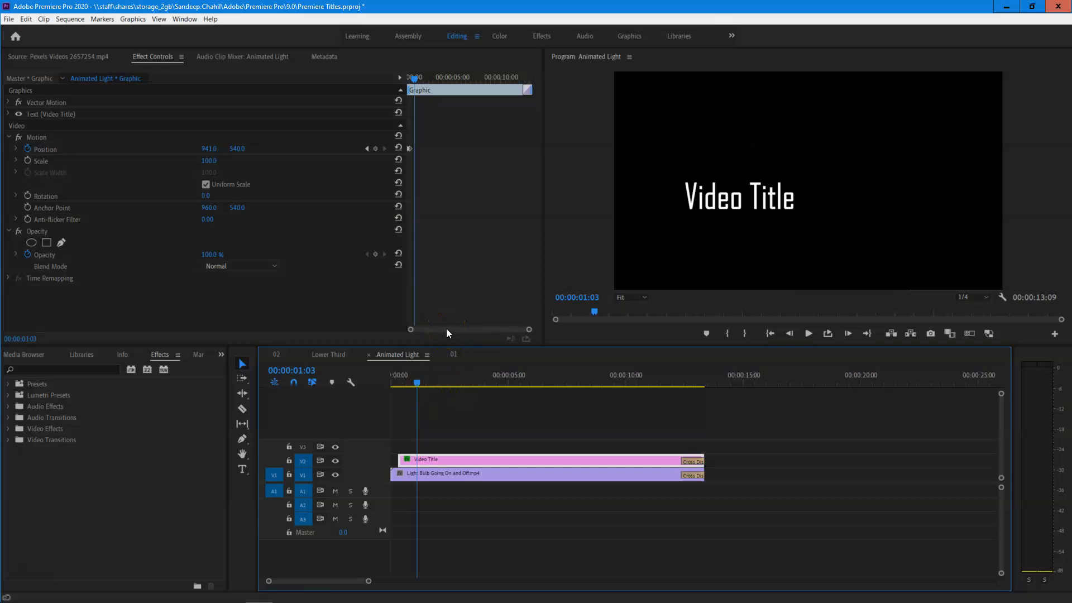
Add a 100% Opacity keyframe to the title at 00:00:01:03 and play back the sequence
mouse_move(220, 254)
mouse_down()
mouse_move(136, 255)
mouse_move(220, 251)
mouse_up()
drag(417, 376, 398, 380)
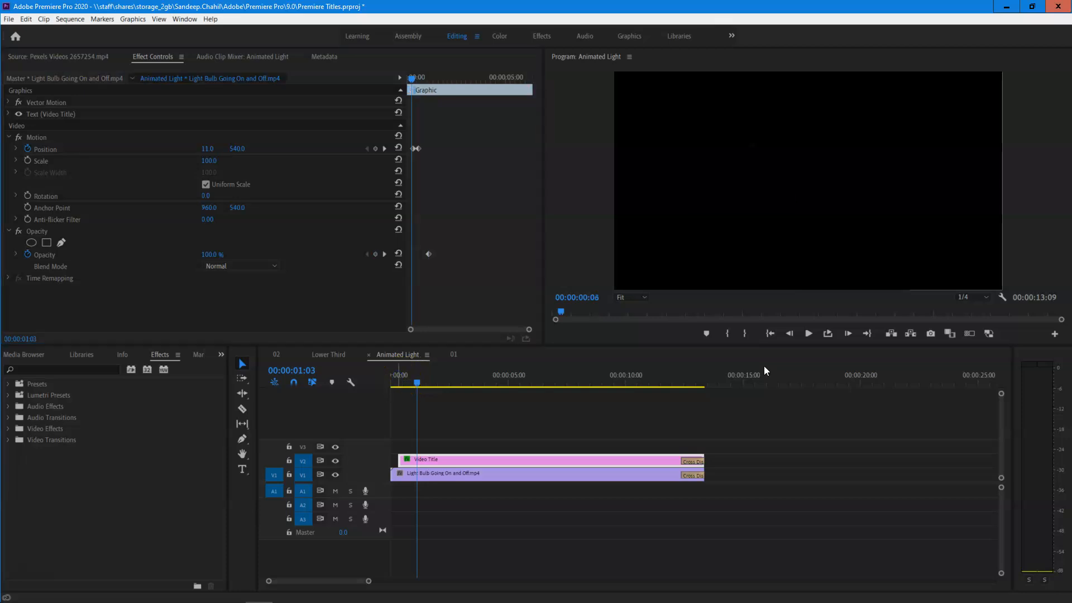
key(space)
key(space)
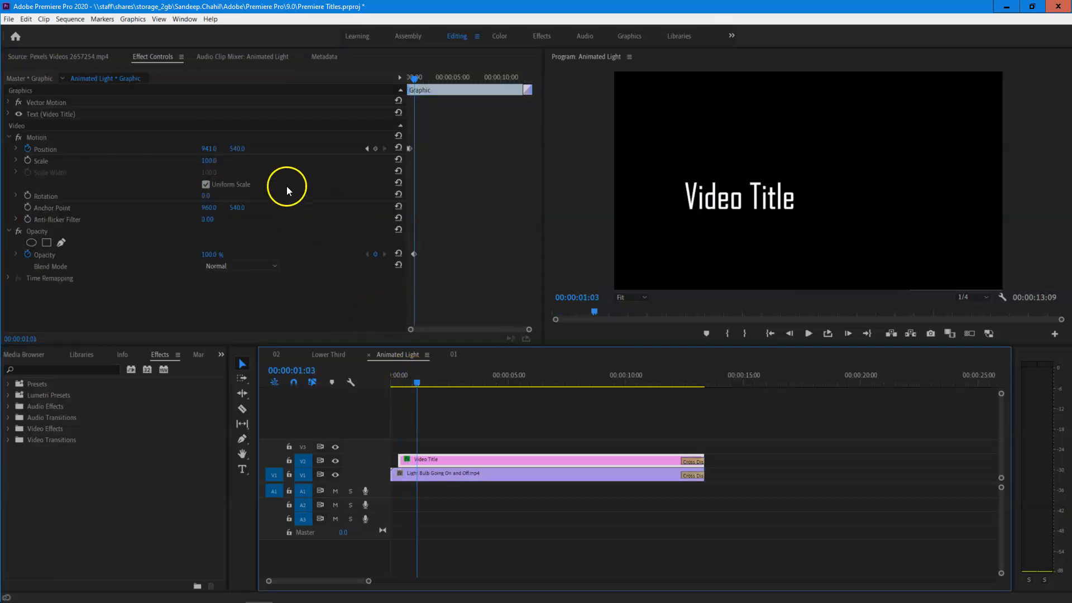
Turn off Position keyframing on the title, deleting its existing keyframes, and play back the sequence
click(28, 149)
click(428, 390)
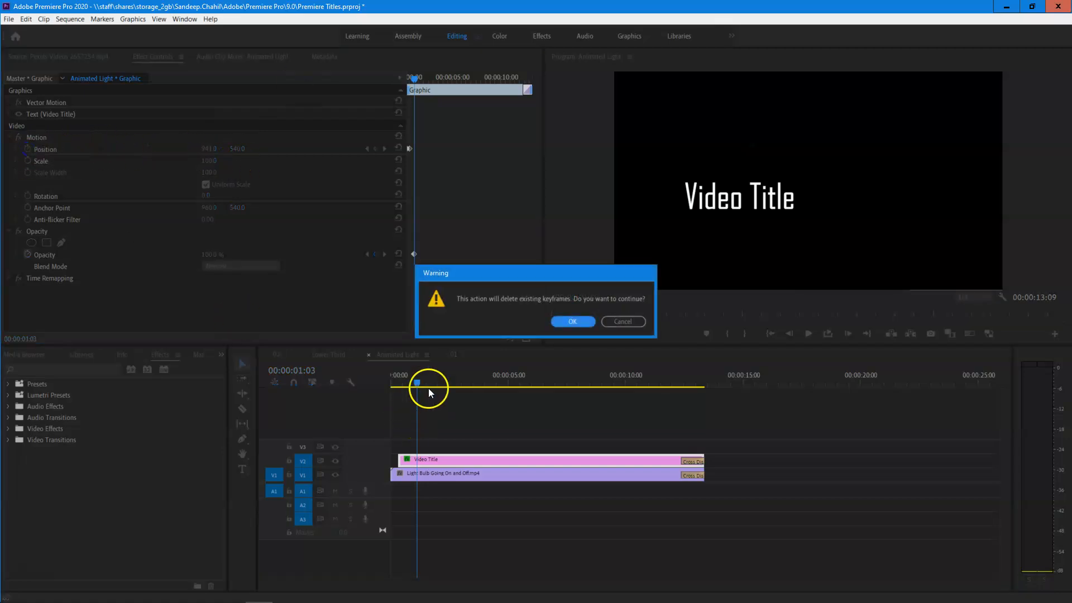
click(570, 320)
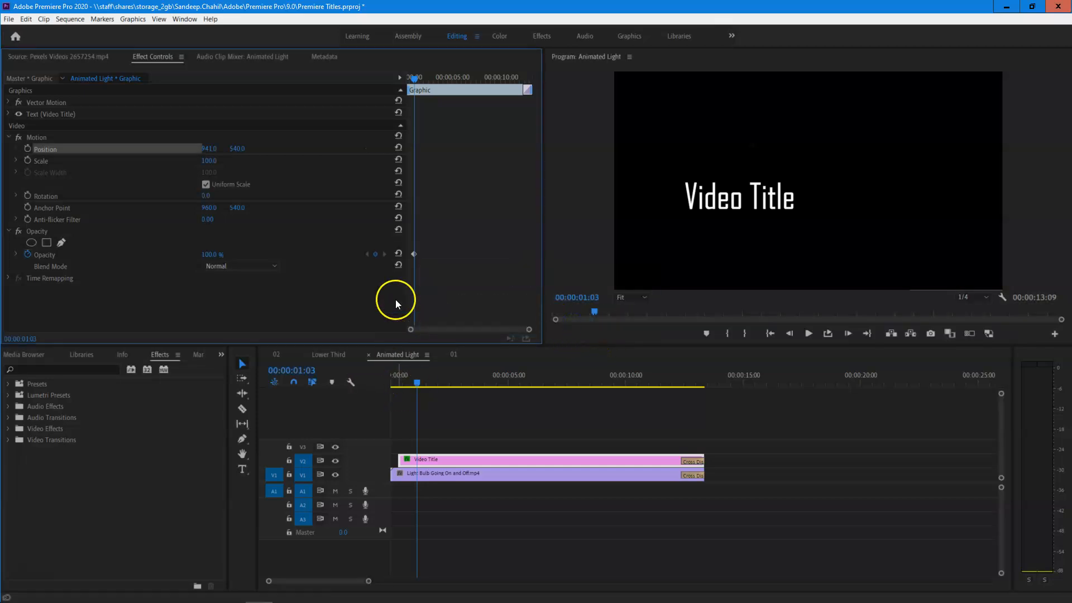
click(396, 377)
key(space)
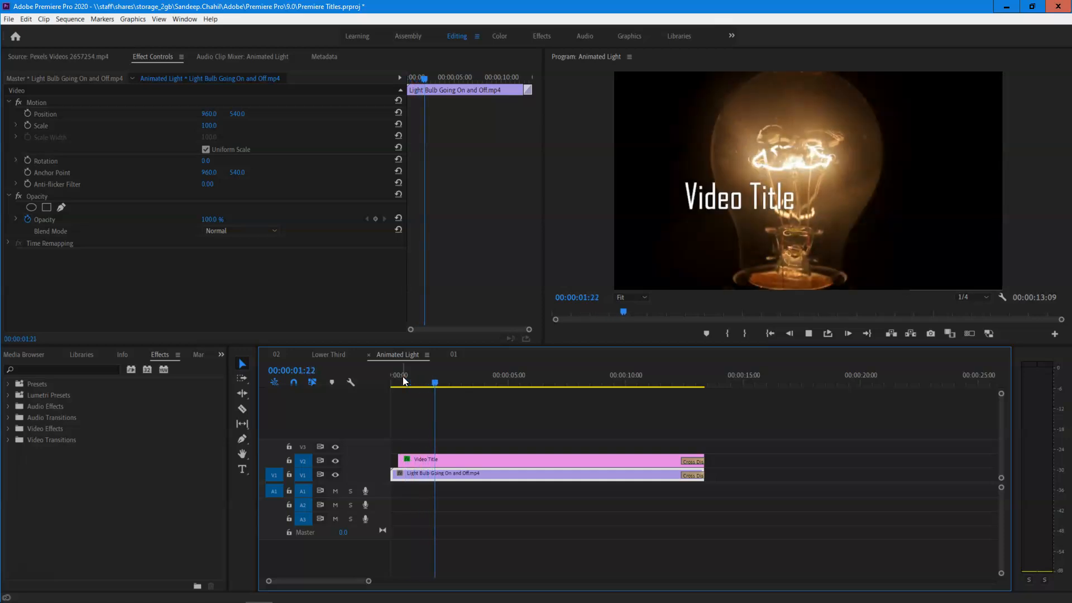
Return to the title clip's start at 00:00:00:08 and set its Opacity to 0%
click(413, 376)
drag(413, 376, 407, 383)
key(Up)
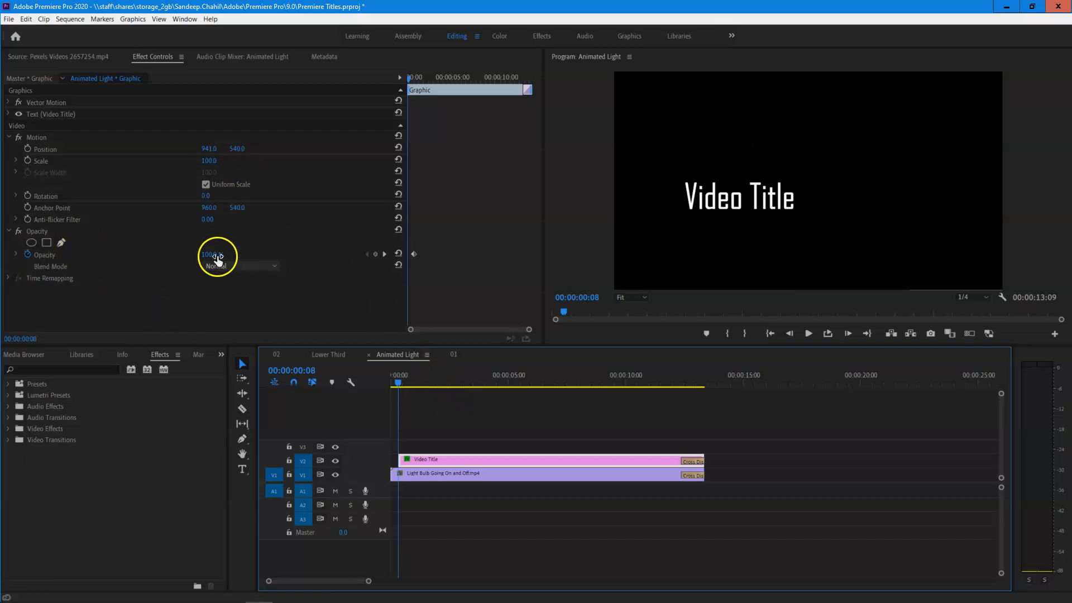
drag(213, 254, 192, 253)
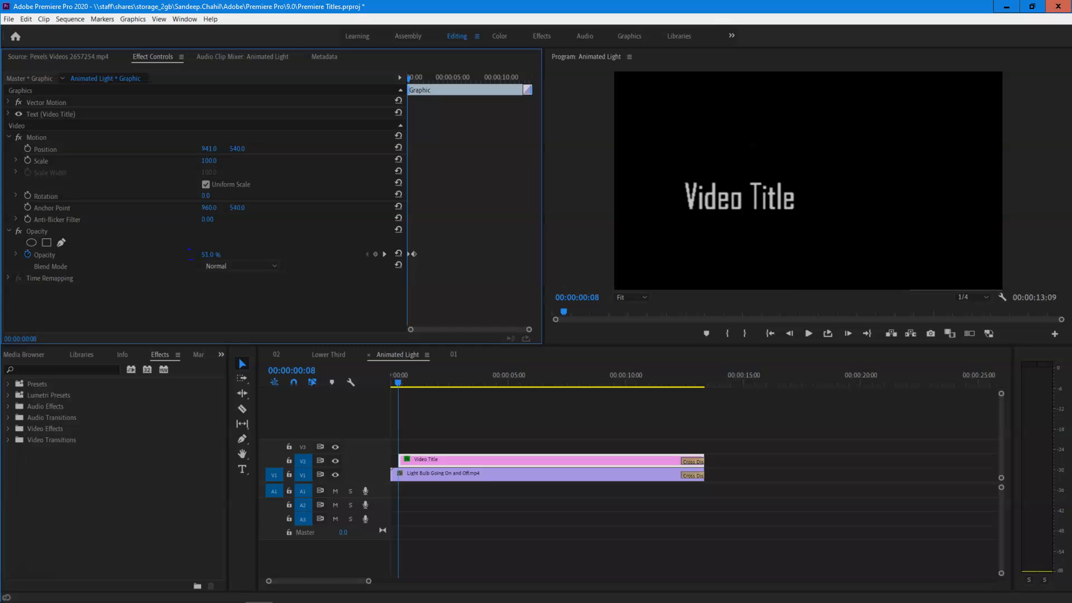
drag(183, 253, 129, 253)
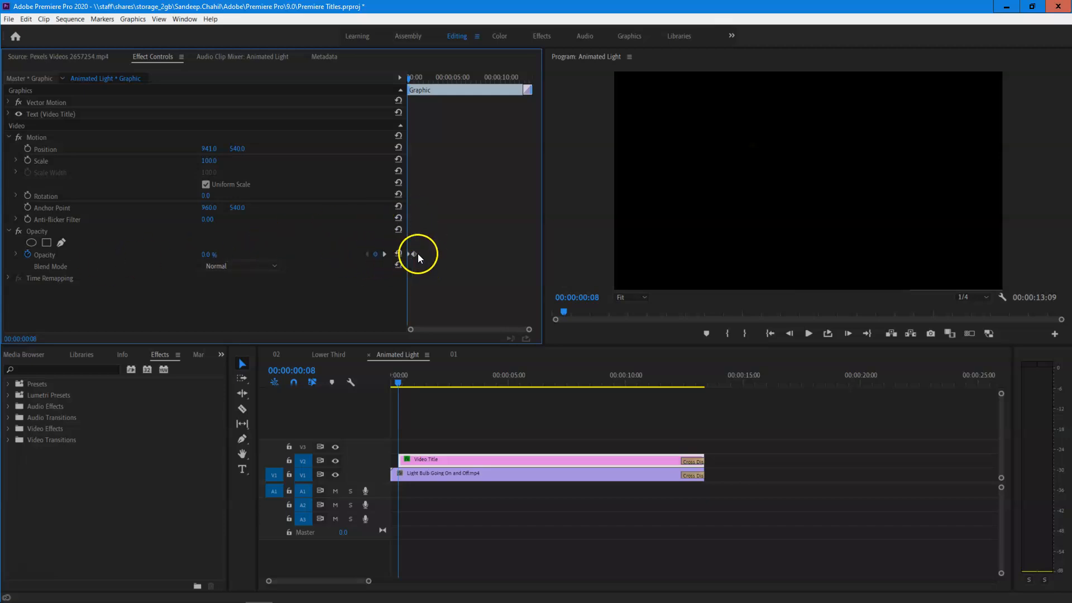
Navigate between the title's Opacity keyframes and remove the one at 00:00:01:03
click(384, 256)
click(367, 255)
click(384, 255)
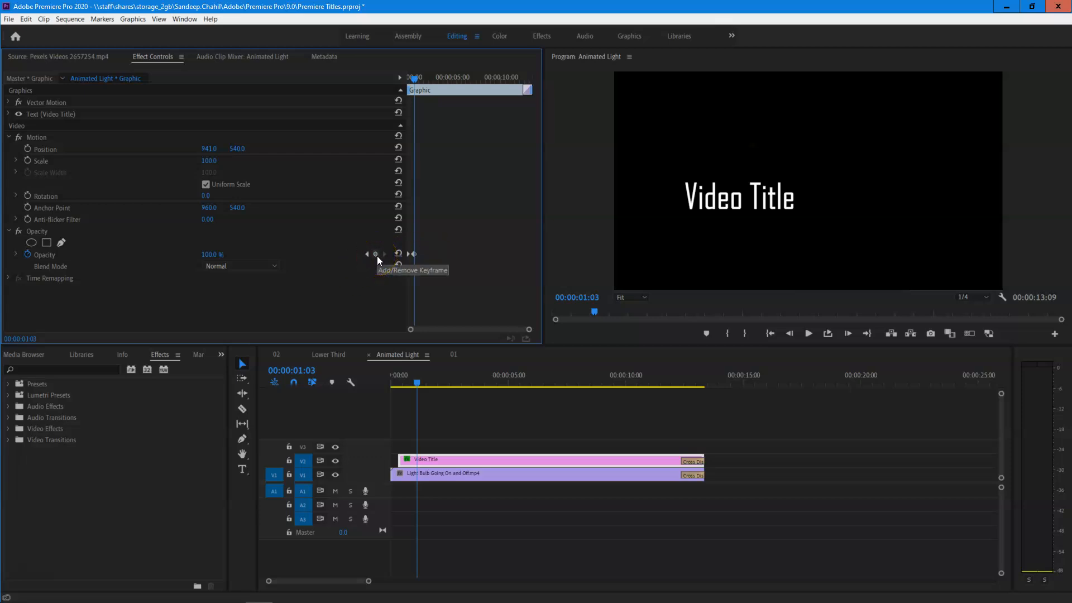
click(377, 255)
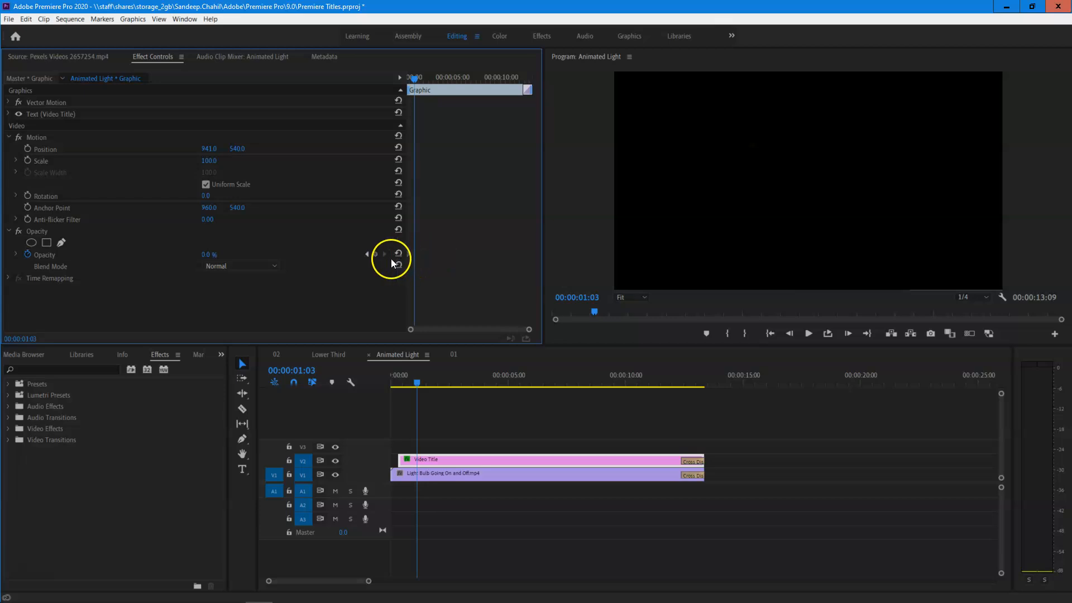
Add an Opacity keyframe to the title at 00:00:01:14 and step through the neighbouring frames
drag(415, 381, 428, 381)
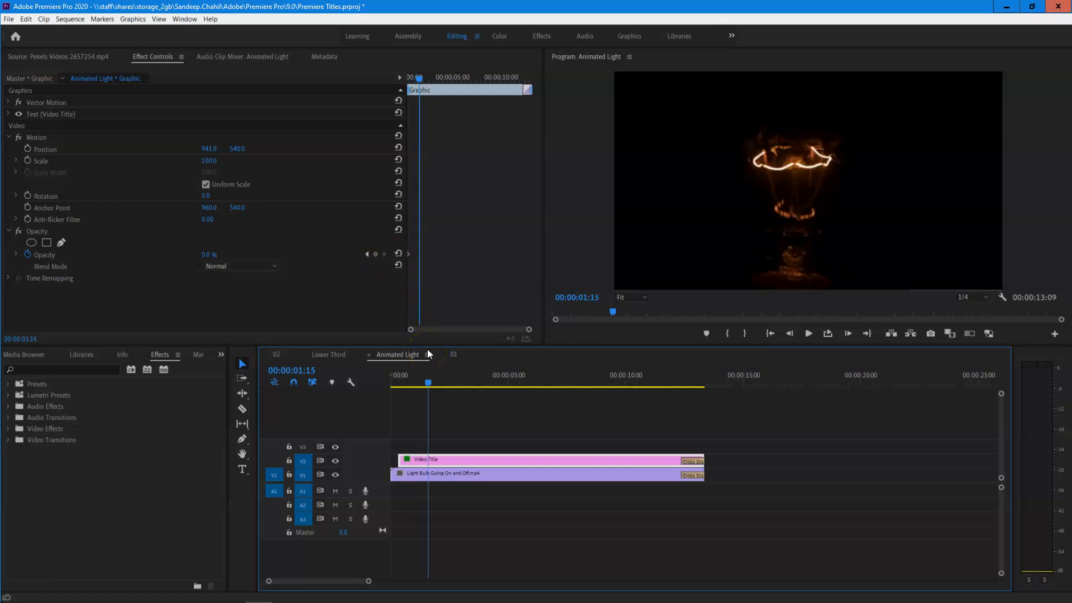
click(375, 255)
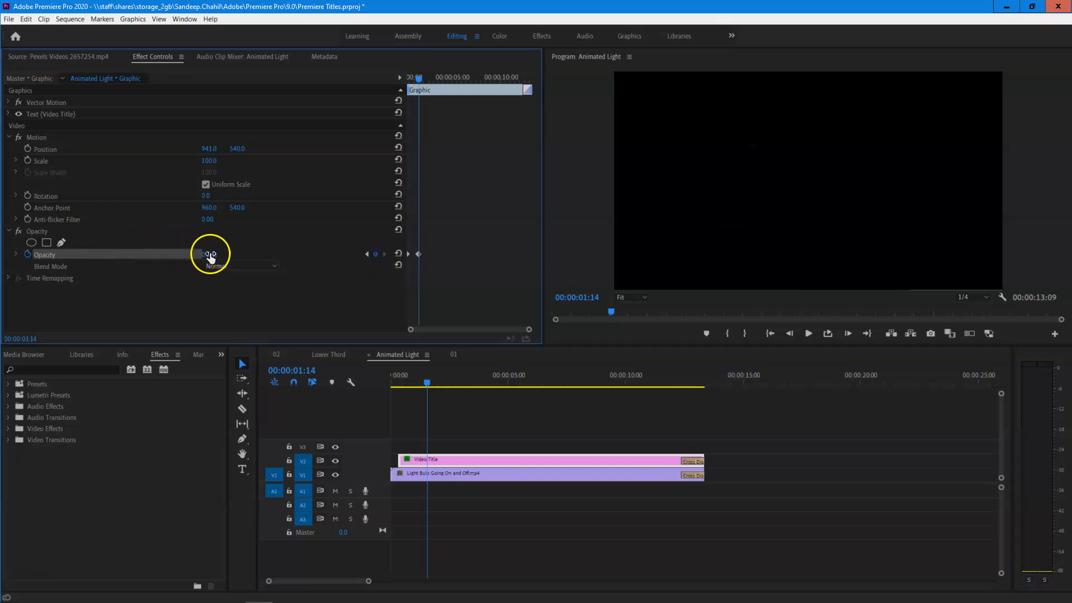
key(Right)
key(Right)
key(Right)
key(Right)
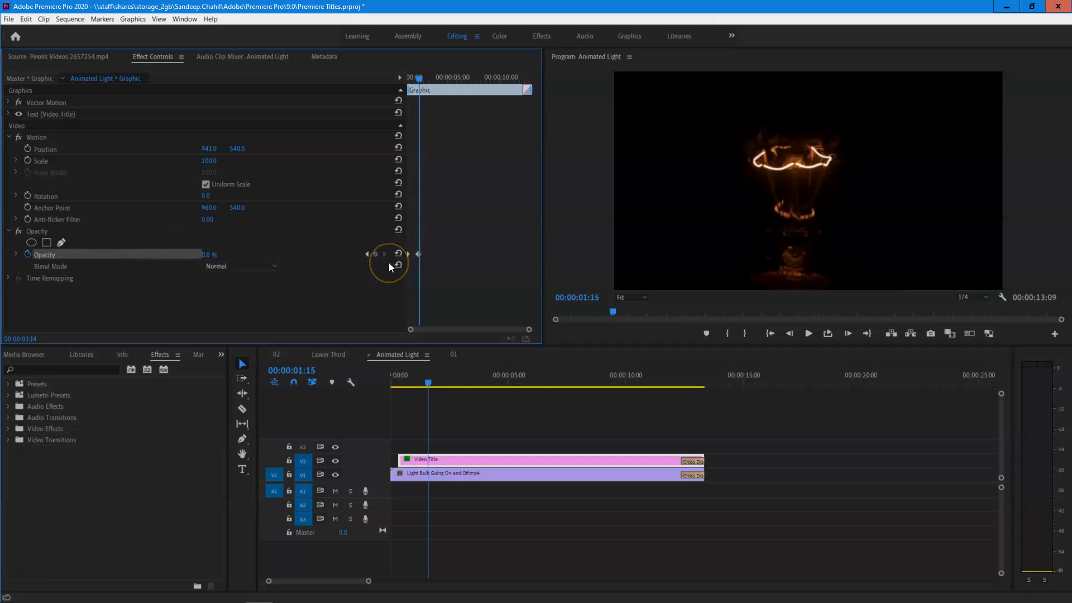
Advance to 00:00:01:23 and set the title's Opacity to 100%
key(Right)
key(Right)
key(Right)
key(Right)
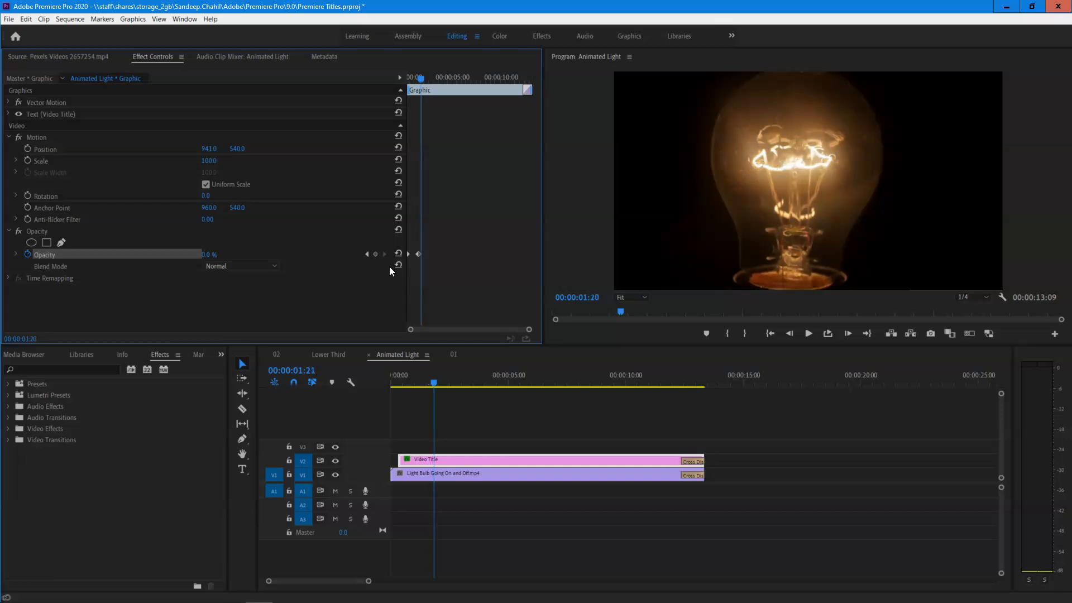
key(Right)
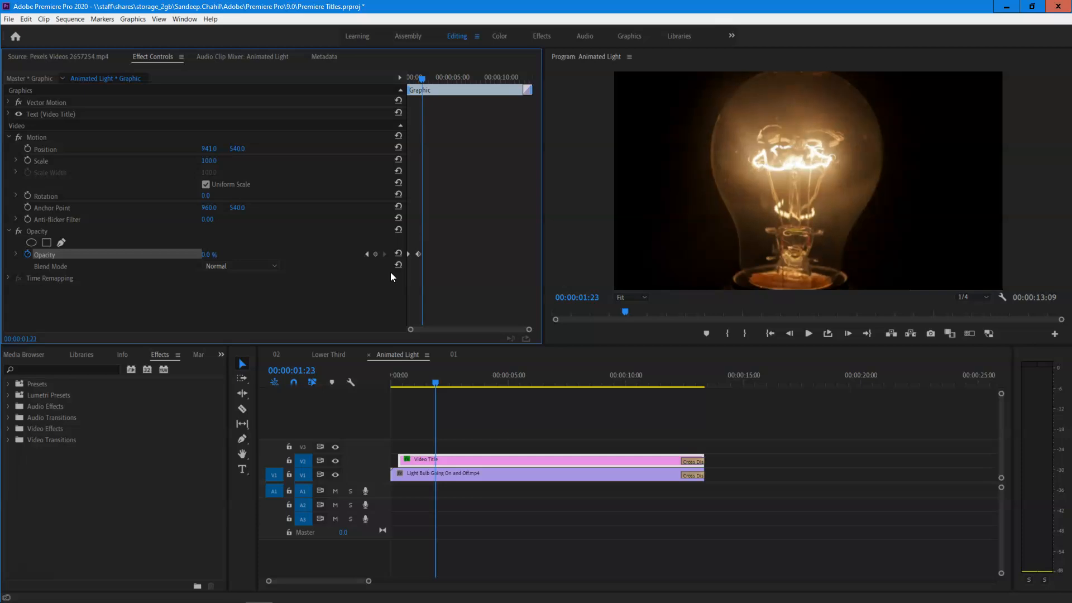
click(209, 255)
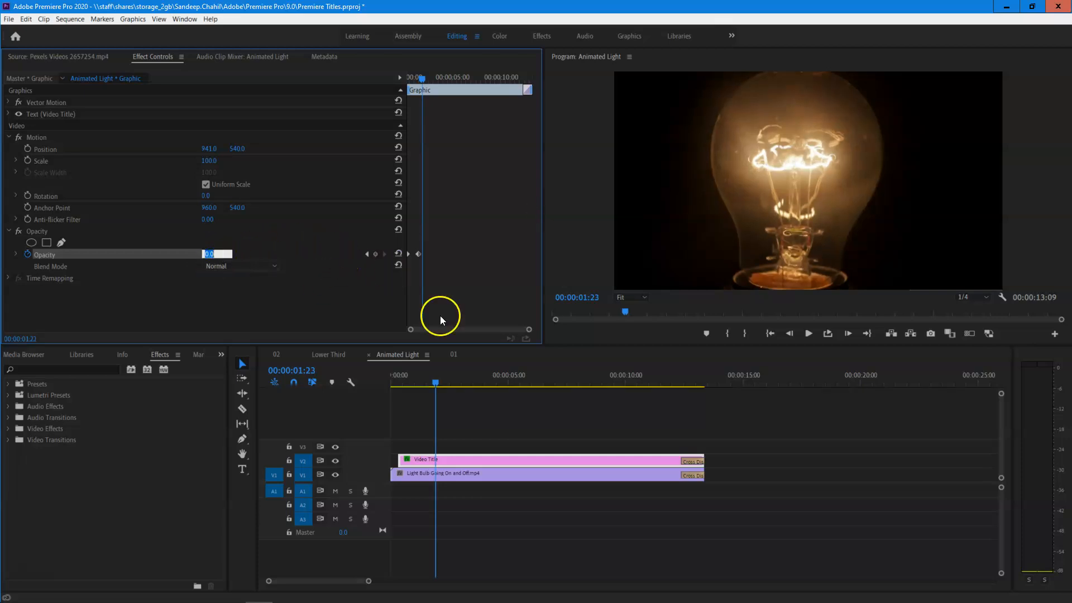
text(100)
key(Return)
Play back the opening of the sequence to review the title's fade-in
click(403, 381)
key(space)
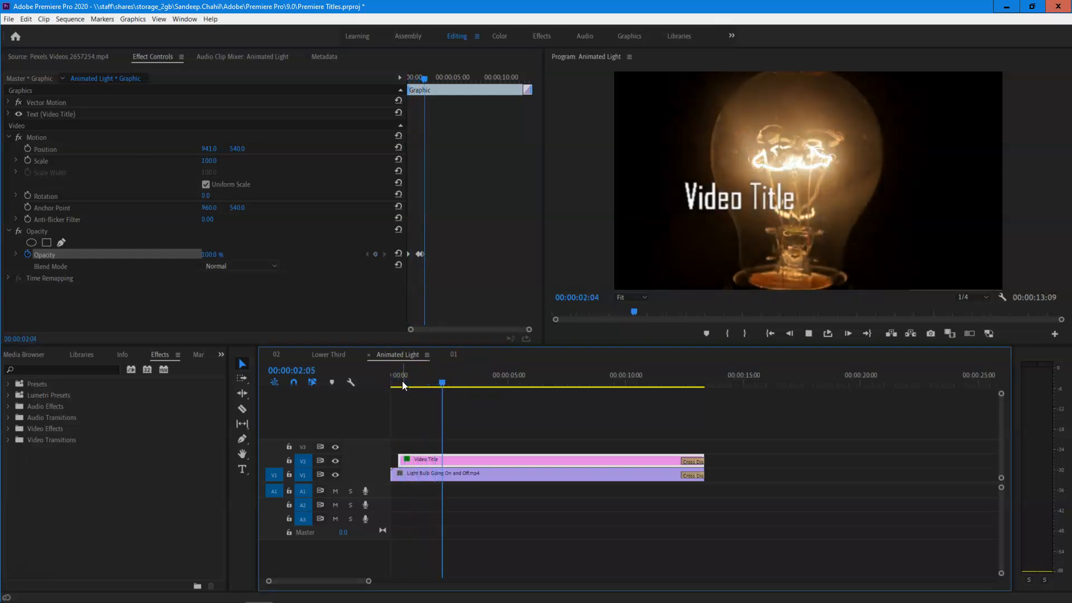
key(space)
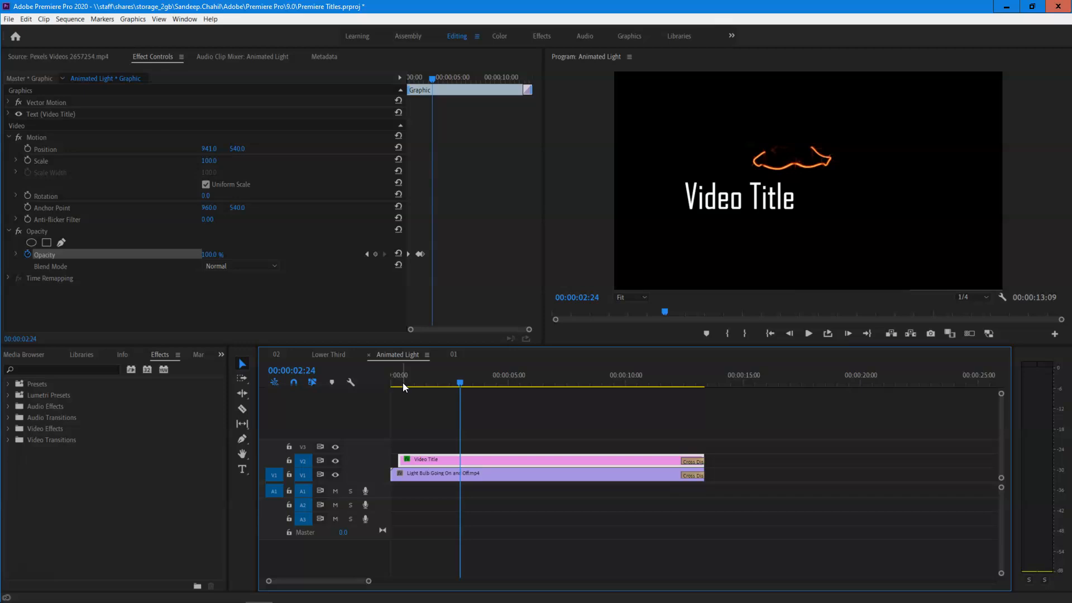
Step frame by frame to 00:00:02:12, just before the bulb dims, and add an Opacity keyframe to the title there
key(Left)
key(Left)
key(Left)
key(Left)
key(Left)
key(Left)
key(Left)
key(Left)
key(Left)
key(Left)
key(Left)
key(Left)
key(Left)
key(Left)
key(Left)
key(Left)
key(Left)
key(Right)
key(Right)
key(Right)
key(Right)
key(Right)
key(Right)
key(Right)
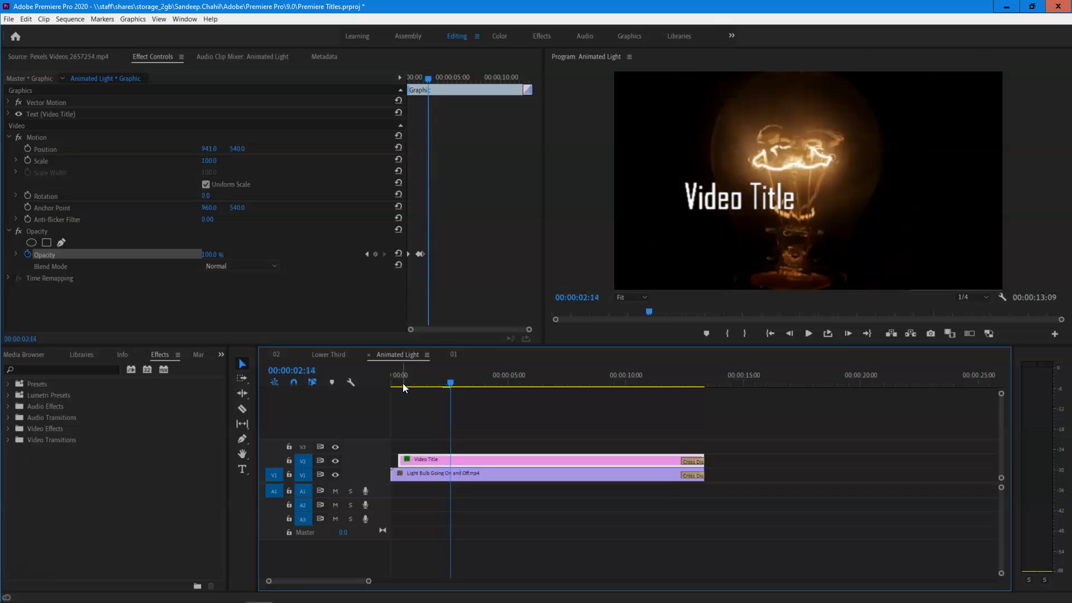
key(Left)
key(Left)
key(Left)
key(Right)
click(376, 254)
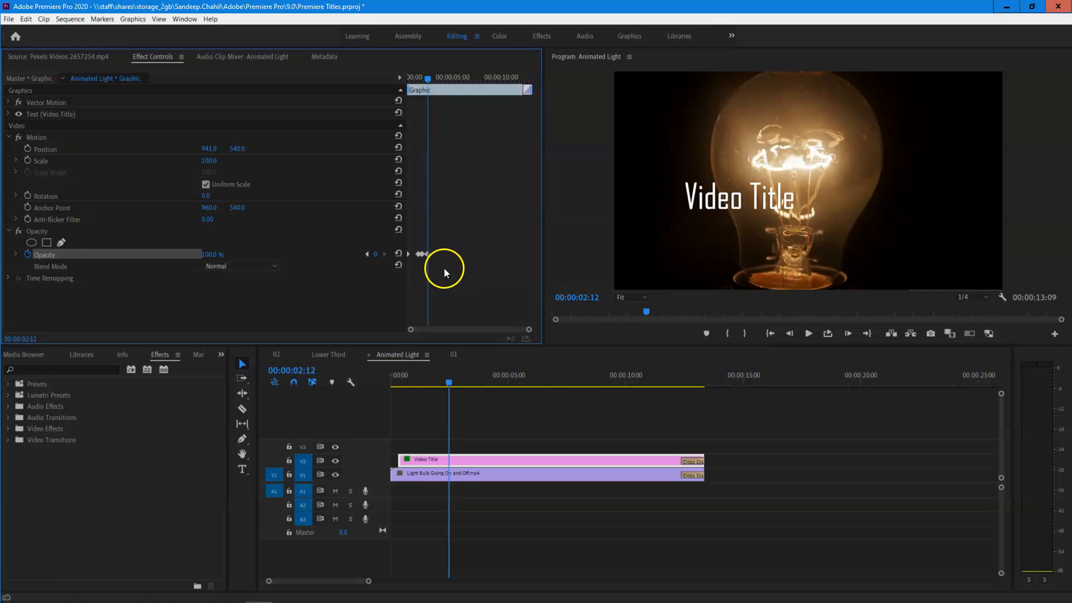
Advance to 00:00:03:05, where the bulb is dark, and set the title's Opacity to 0%
key(Right)
key(Right)
key(Right)
key(Right)
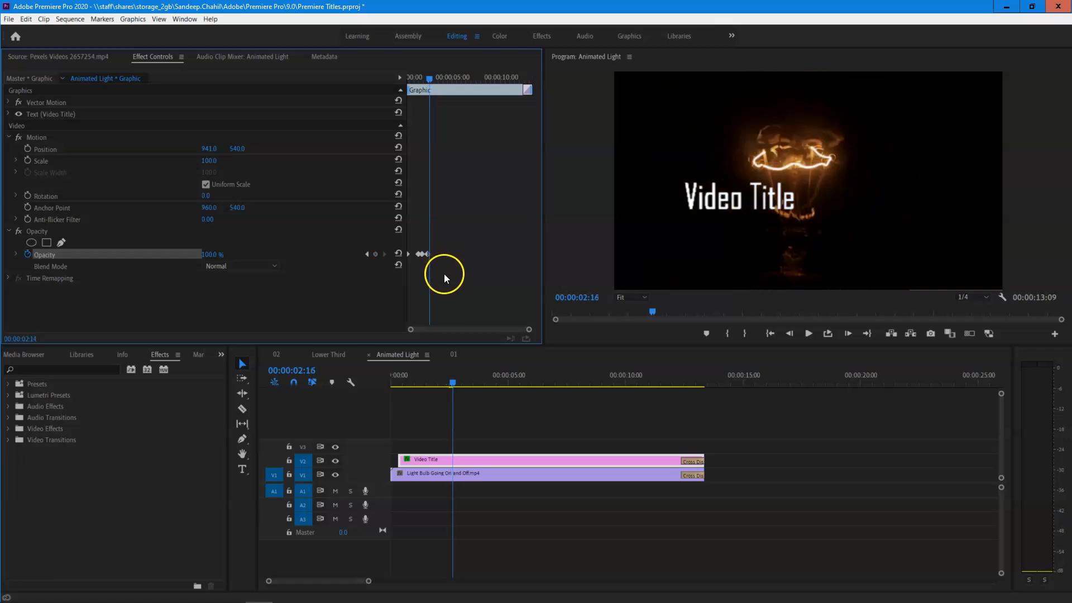
key(Right)
key(Right)
key(Right)
key(Right)
key(Right)
key(Right)
key(Right)
key(Right)
key(Right)
key(Right)
key(Right)
key(Right)
key(Right)
key(Right)
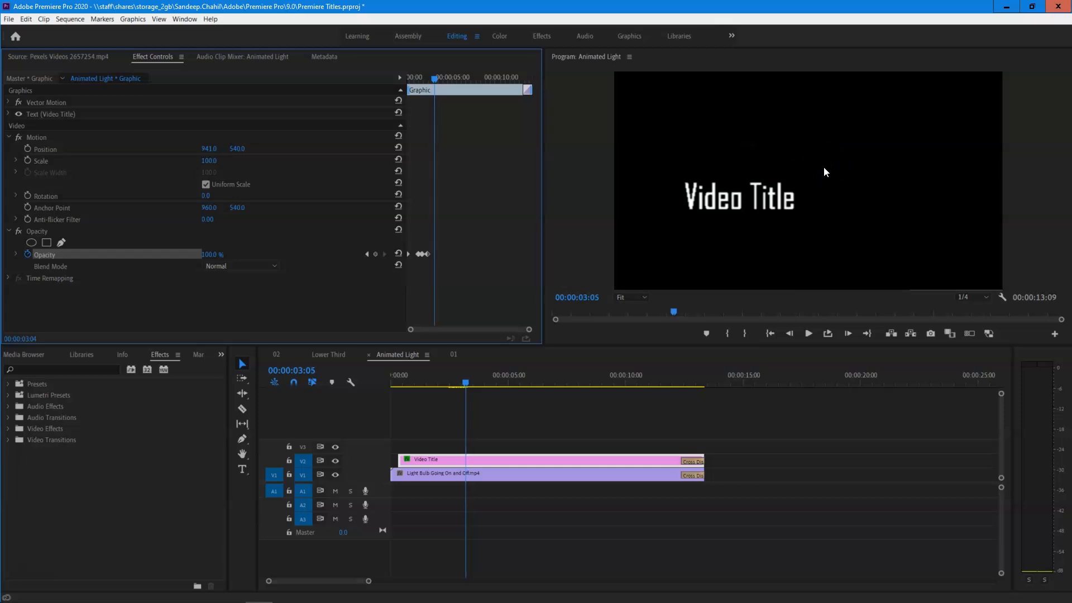
click(214, 254)
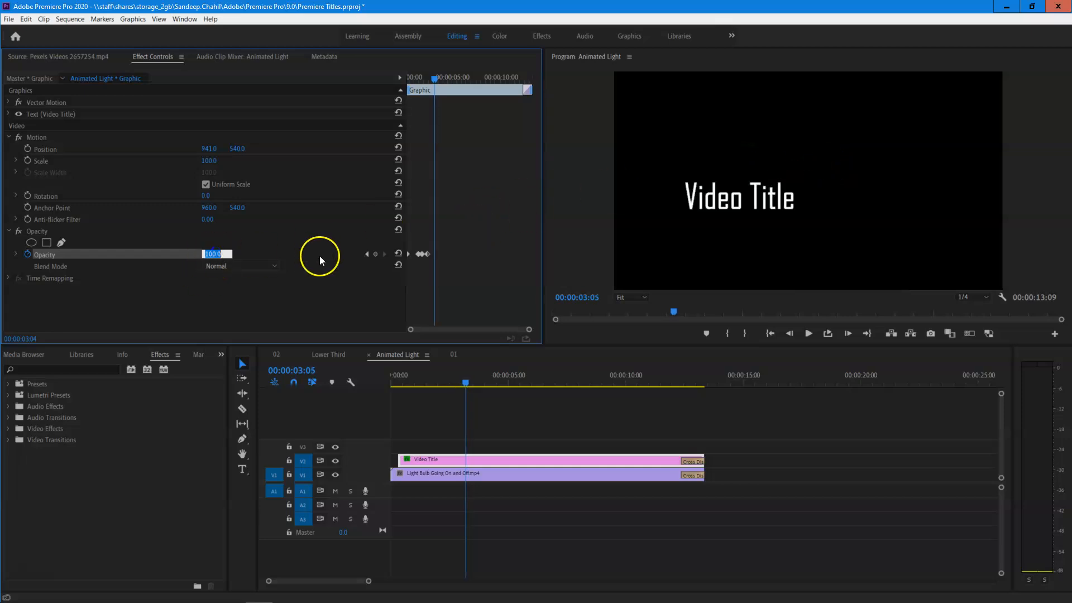
text(0)
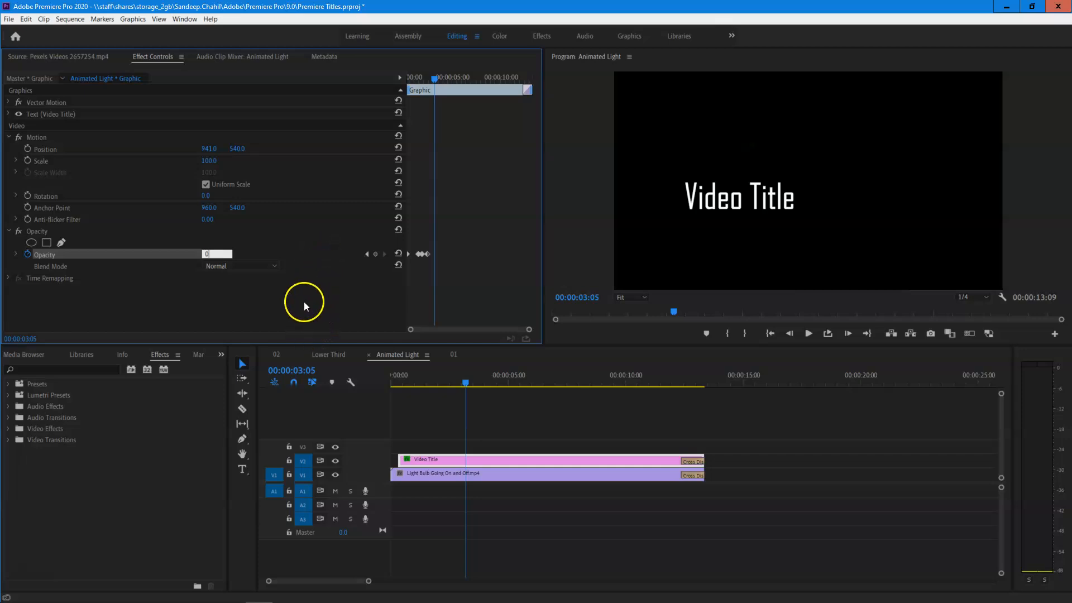
key(Return)
Play back the opening twice to check the title's fade-in and fade-out against the bulb's light
click(405, 379)
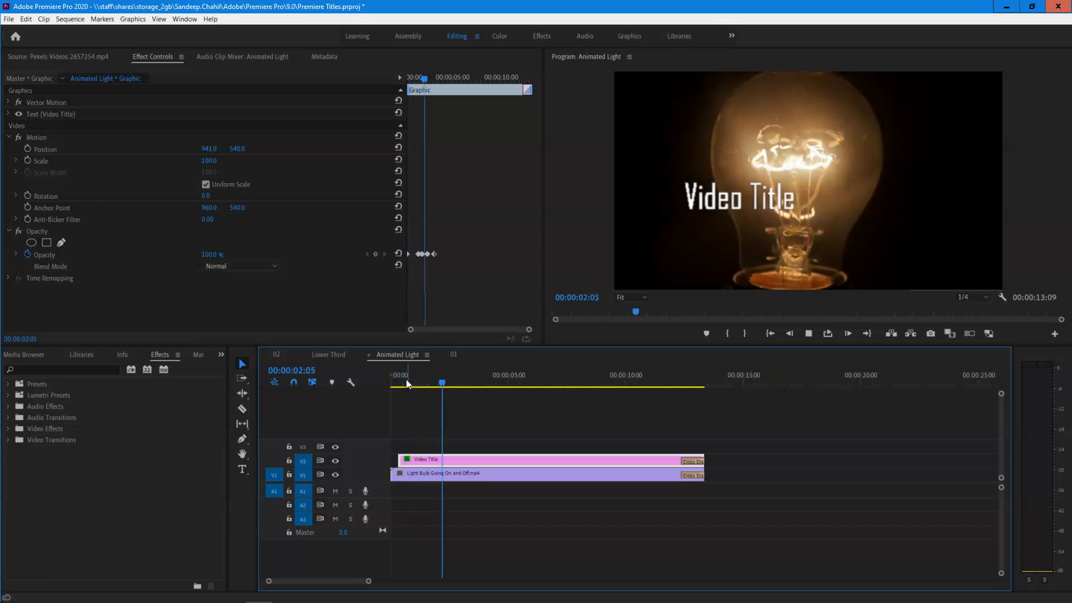
key(space)
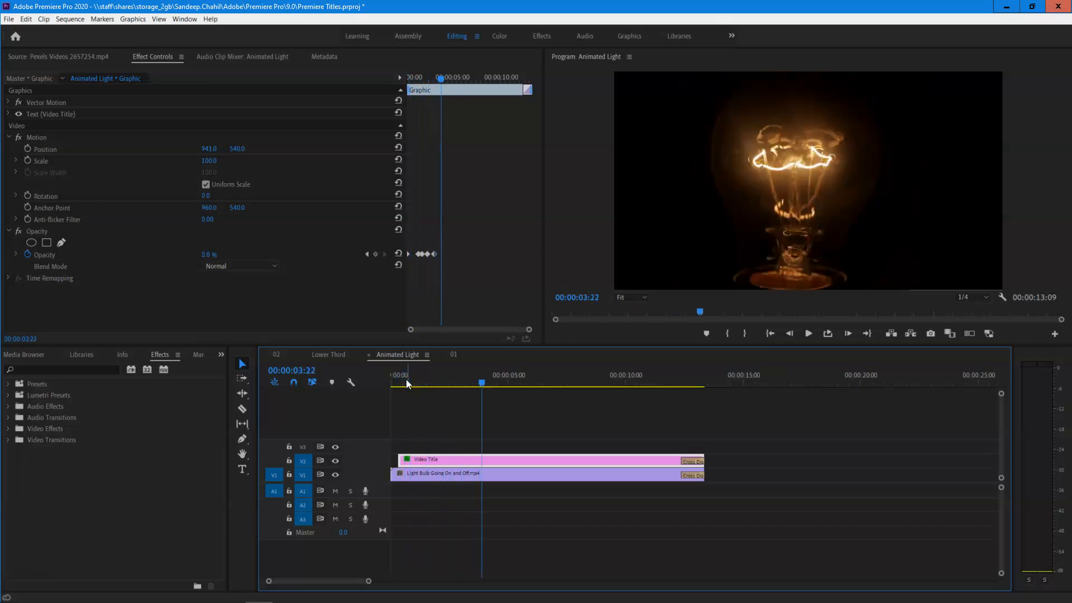
click(425, 375)
key(space)
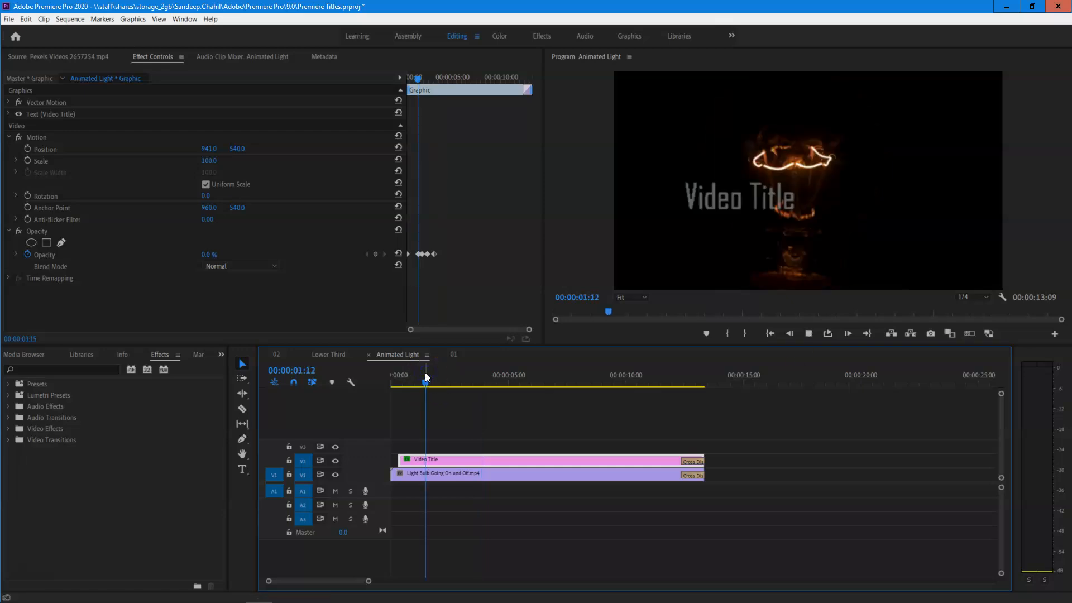
click(477, 397)
click(975, 298)
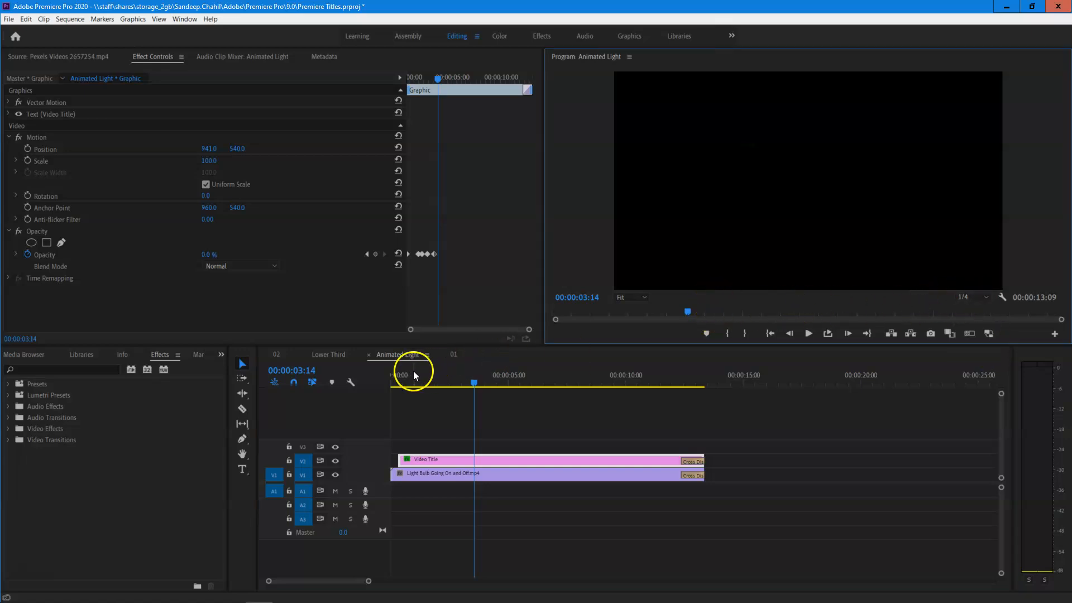
Render the sequence from In to Out and play back the rendered opening
click(71, 19)
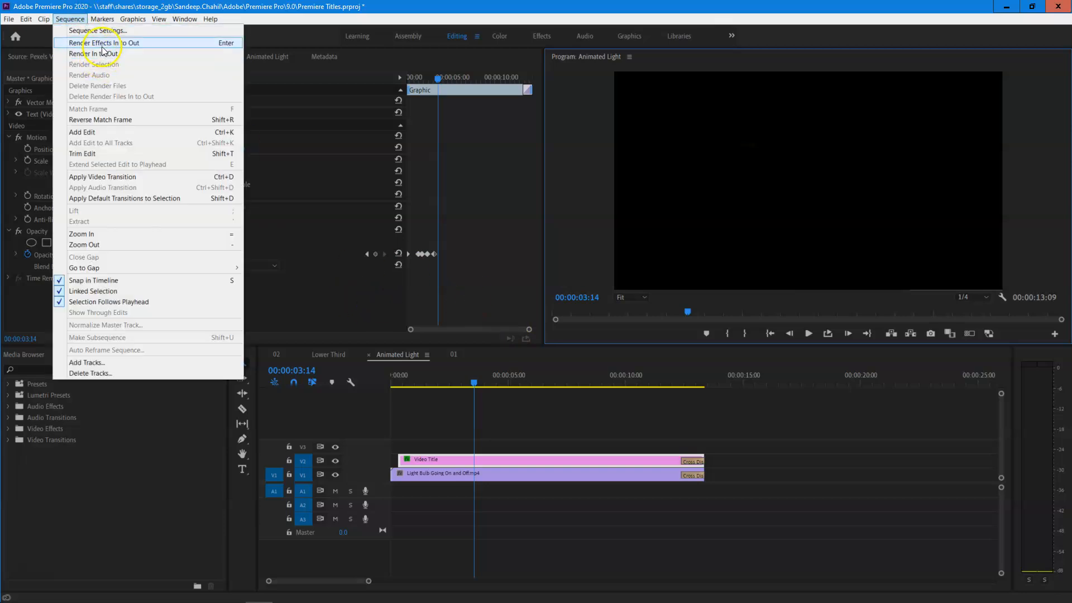
click(135, 54)
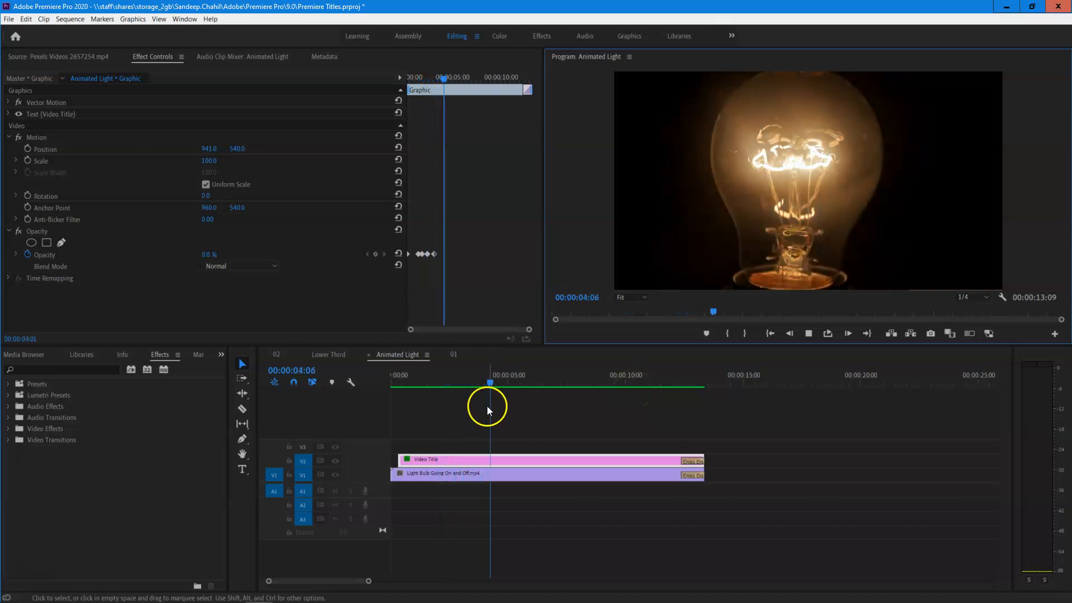
click(405, 379)
key(space)
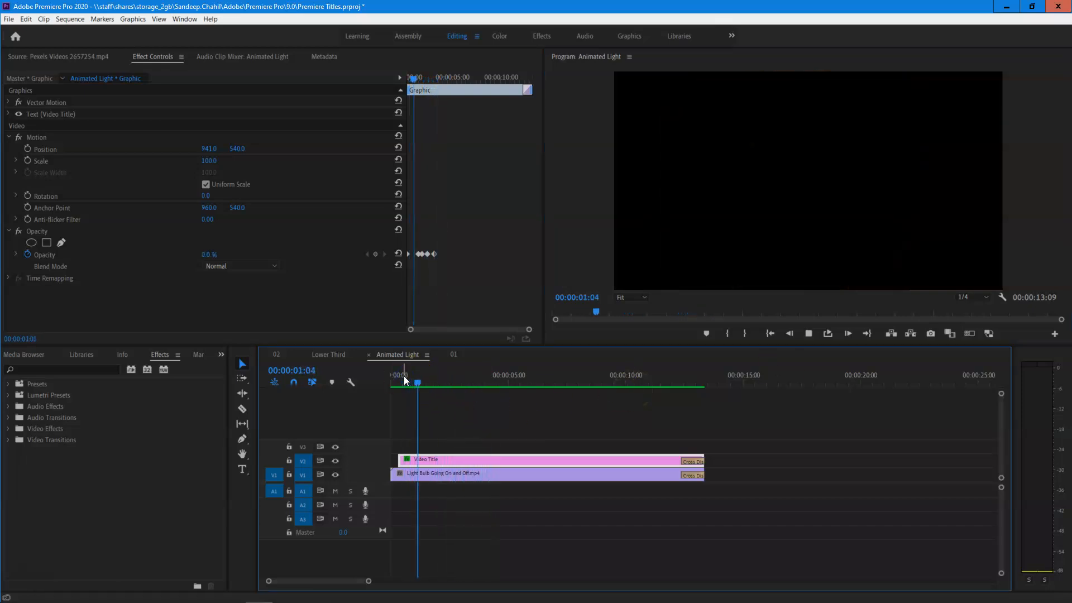
key(space)
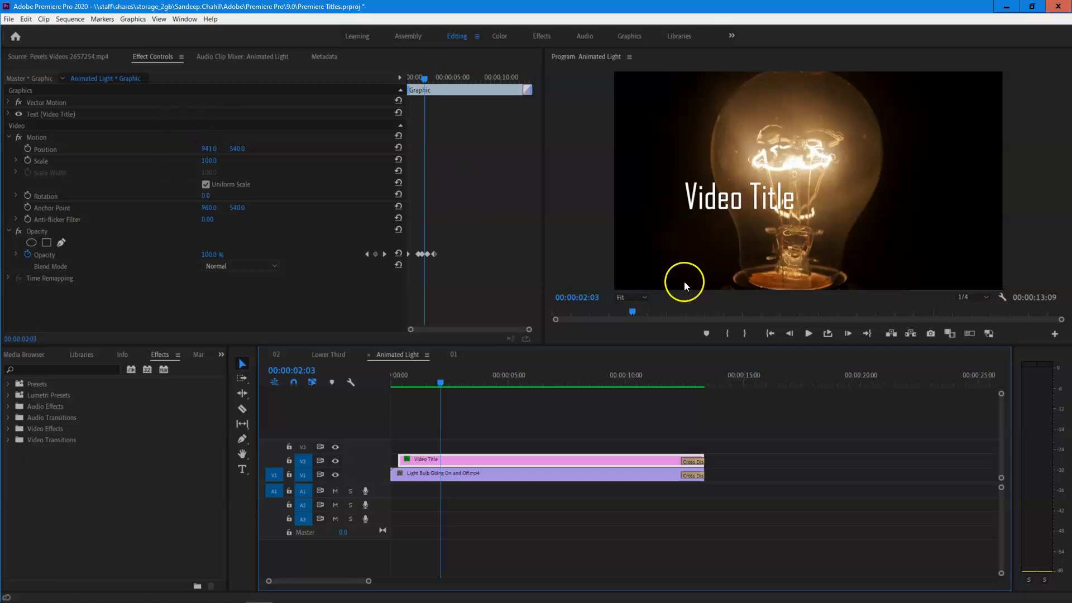
View the playback resolution options without changing them, and replay the title animation up to 00:00:02:06
click(978, 294)
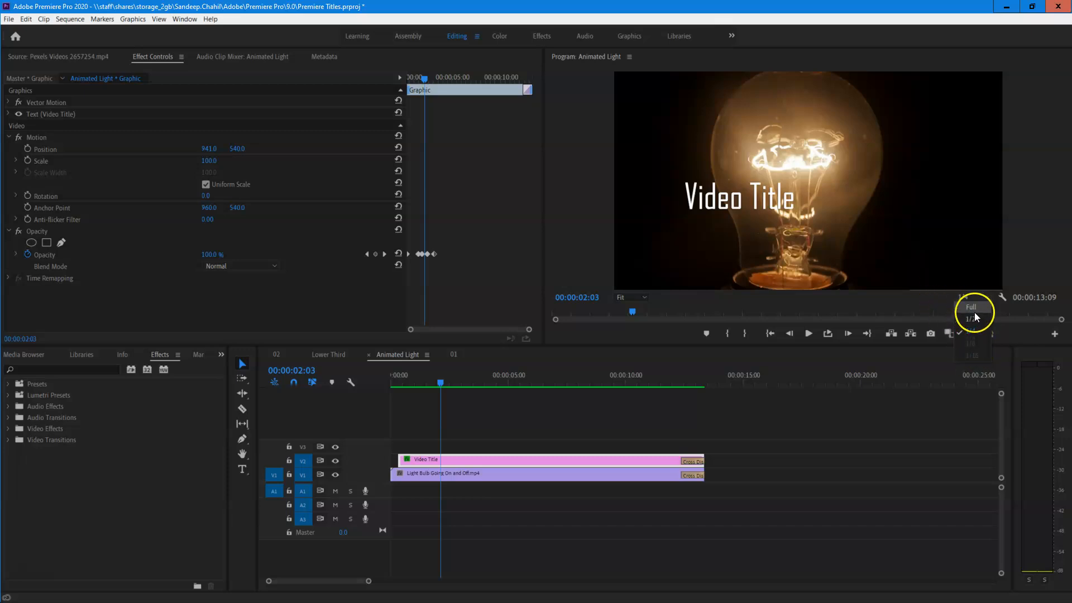
click(706, 419)
click(409, 376)
click(506, 316)
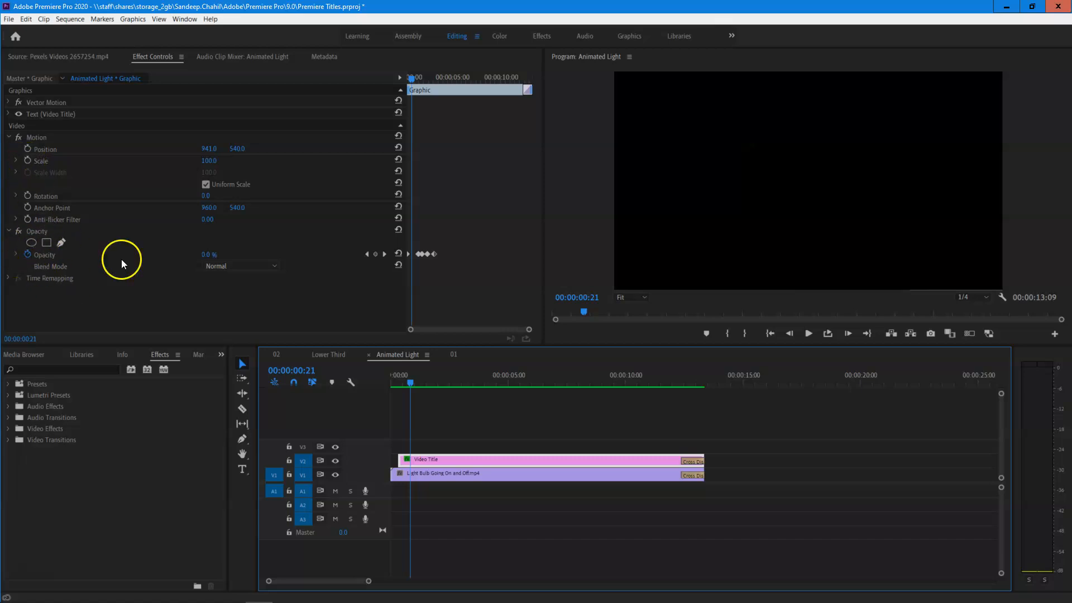
key(space)
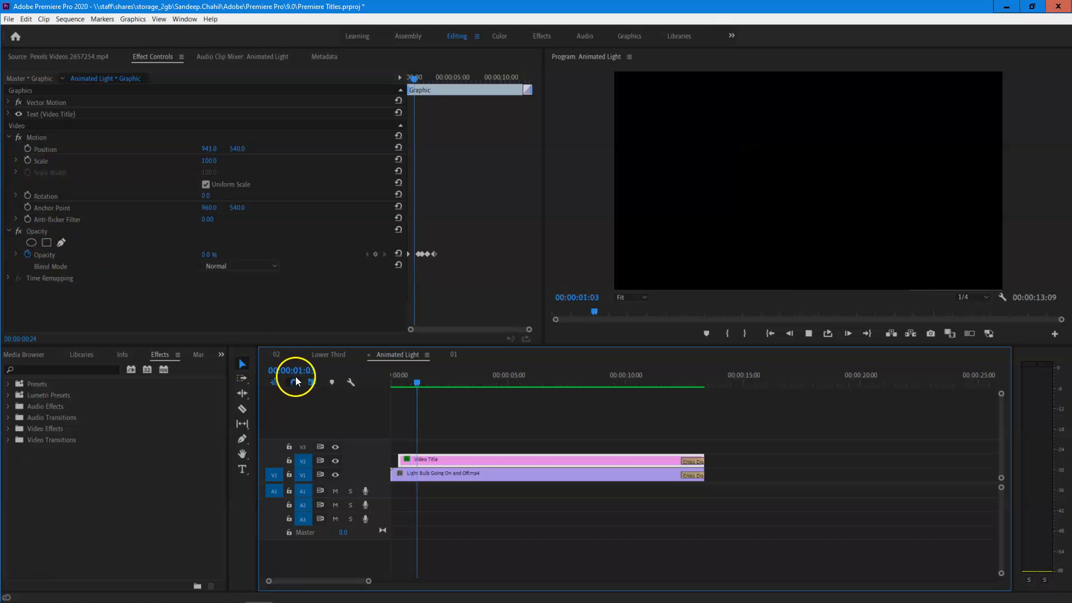
key(space)
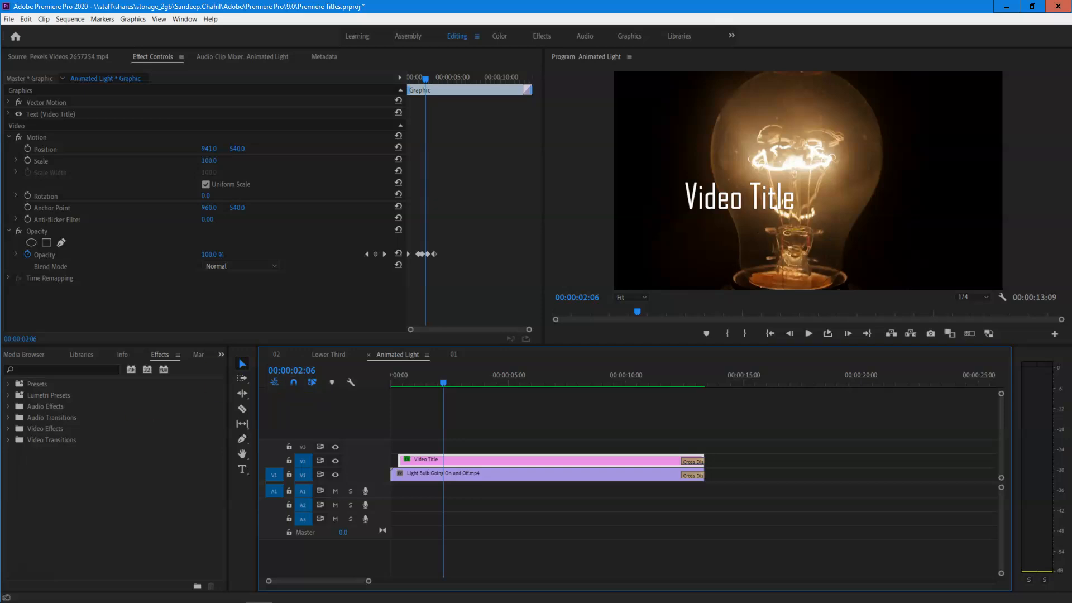
Browse the available Video Effects and Video Transitions categories
click(9, 429)
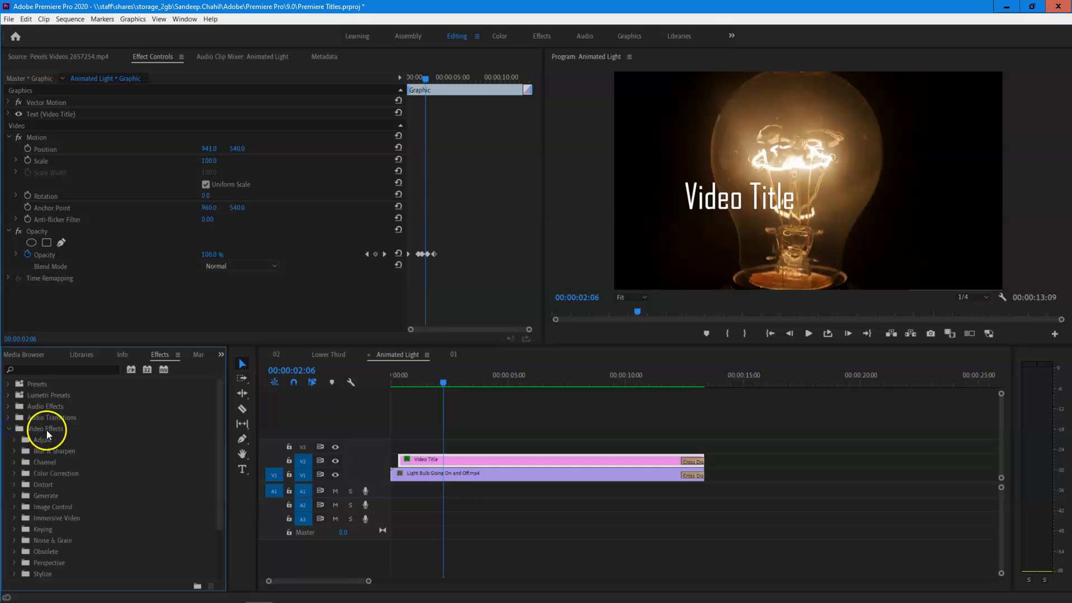
click(8, 428)
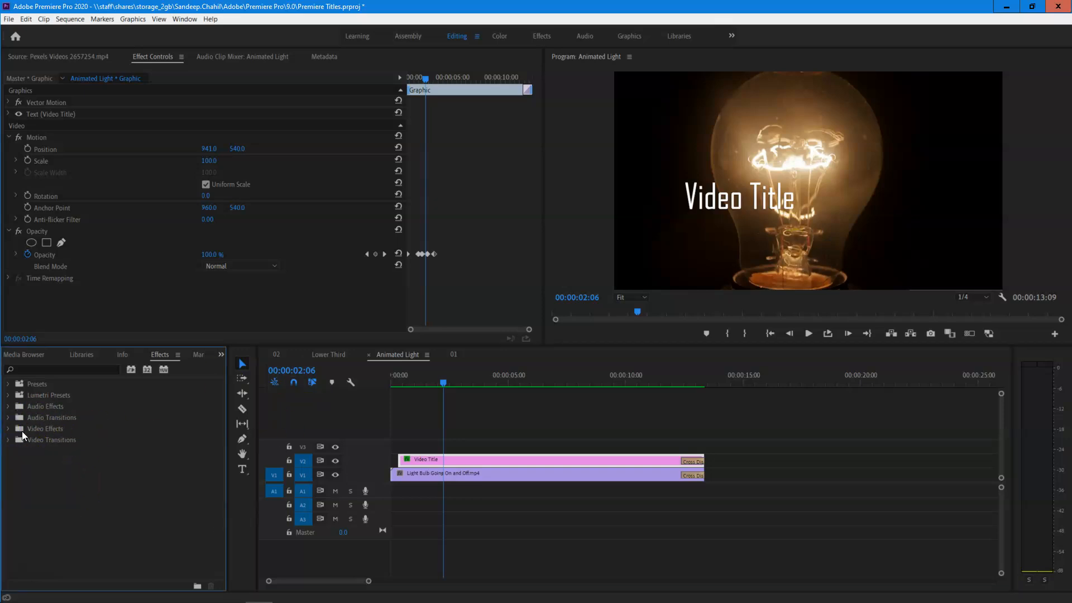
click(8, 440)
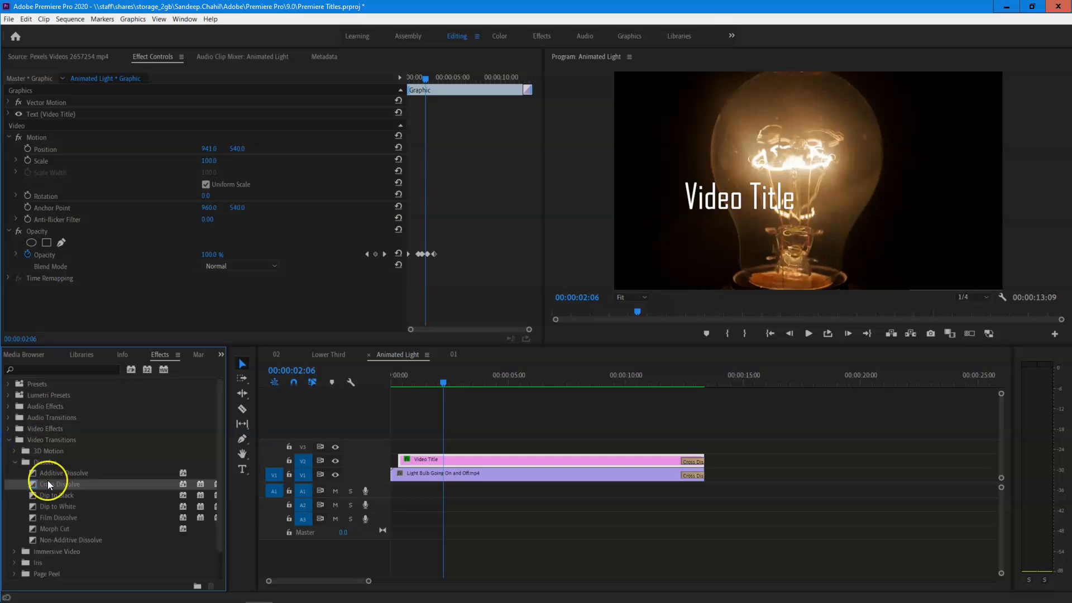
click(9, 440)
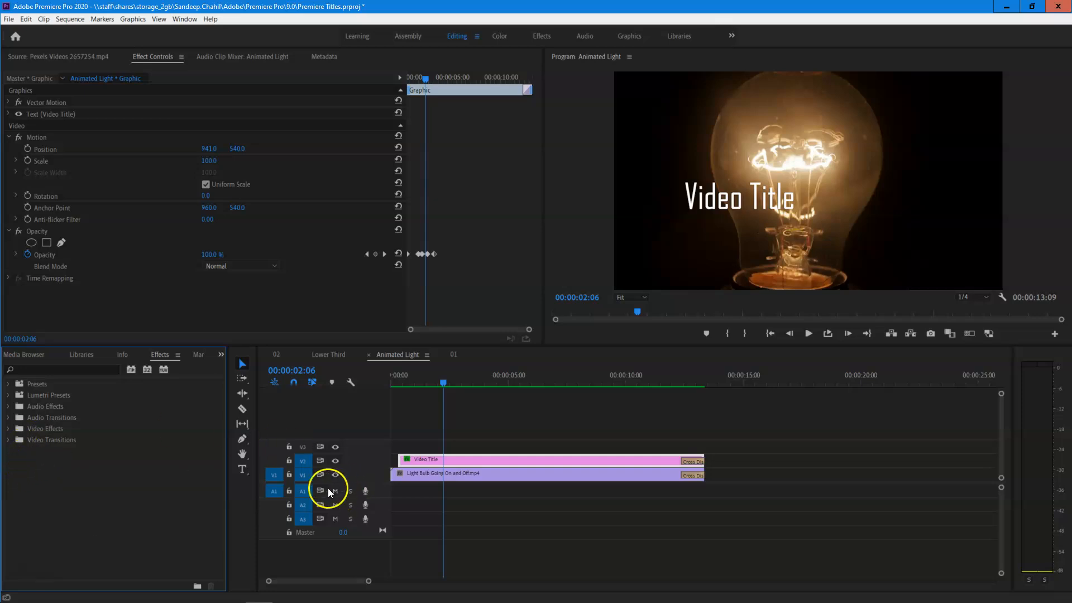
click(8, 428)
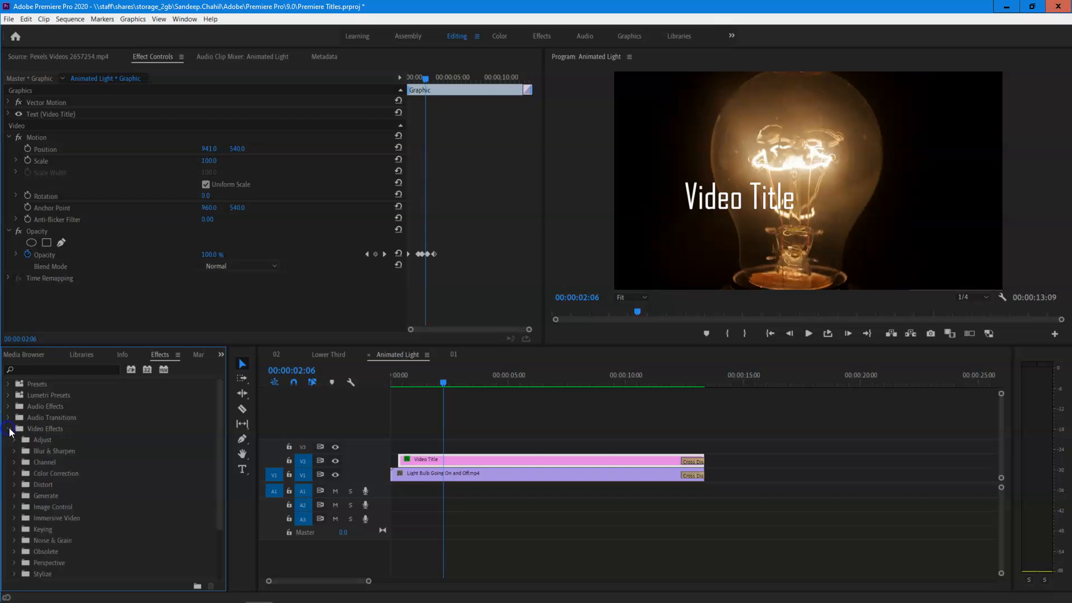
scroll(62, 504, down, 3)
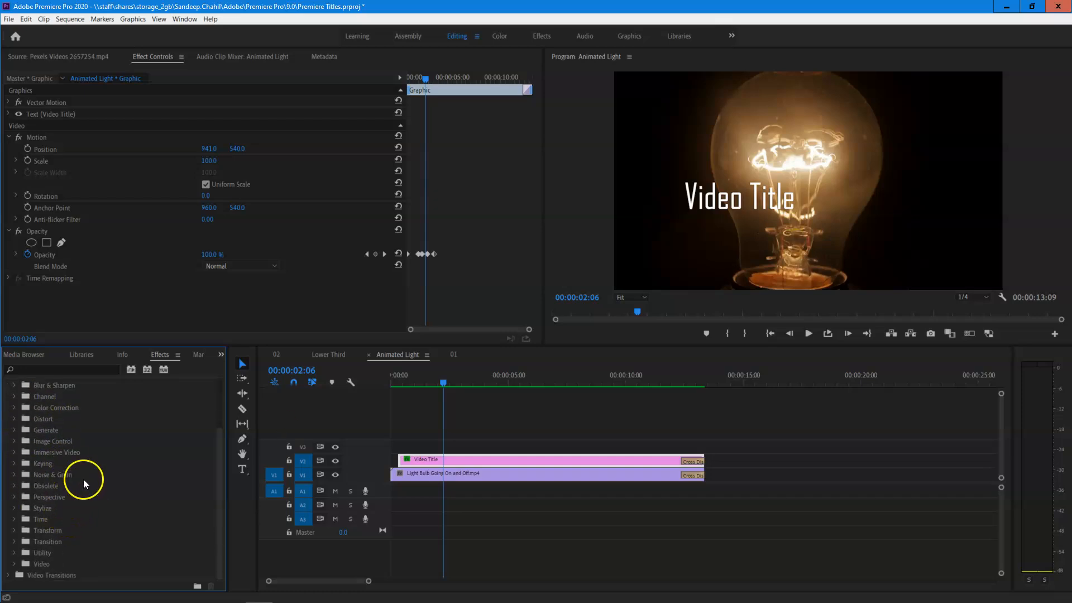
scroll(55, 450, up, 1)
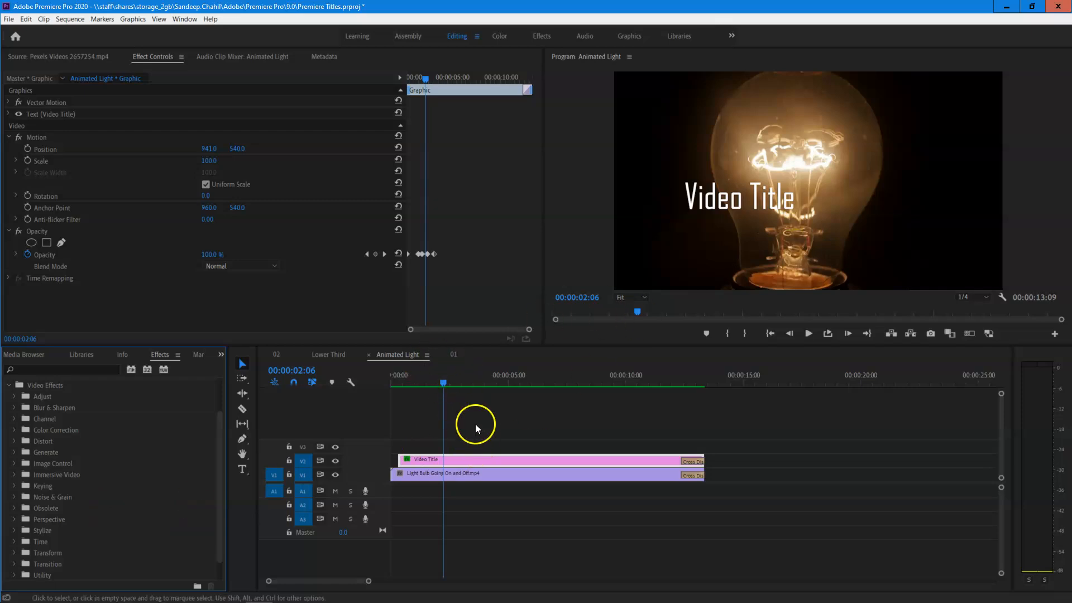
click(16, 385)
Search the effects for "glow" and apply VR Glow to the Video Title clip
click(37, 369)
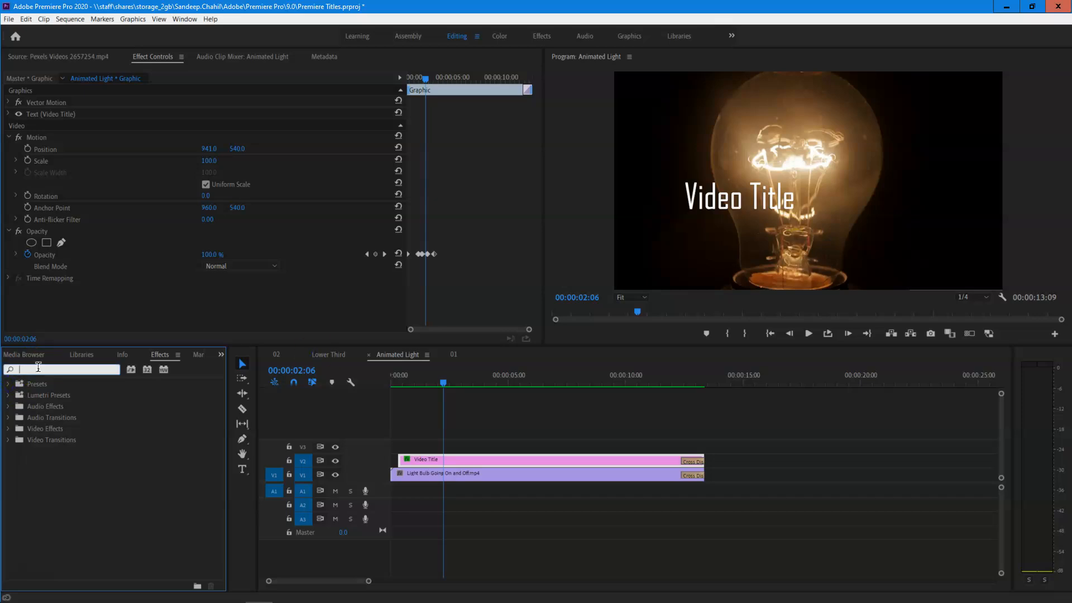
text(glow)
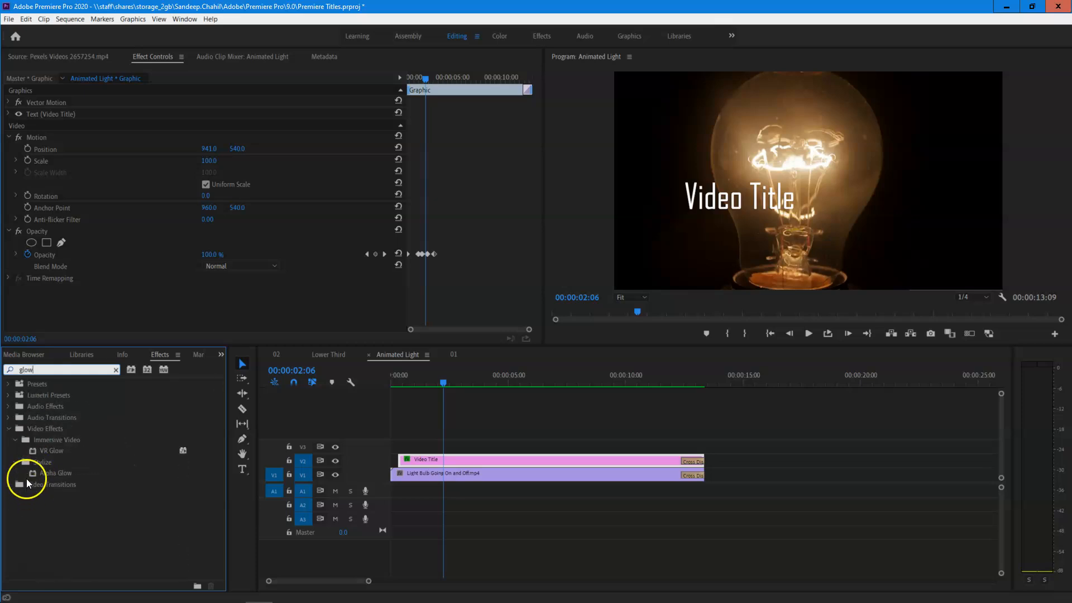
click(37, 452)
drag(36, 450, 449, 457)
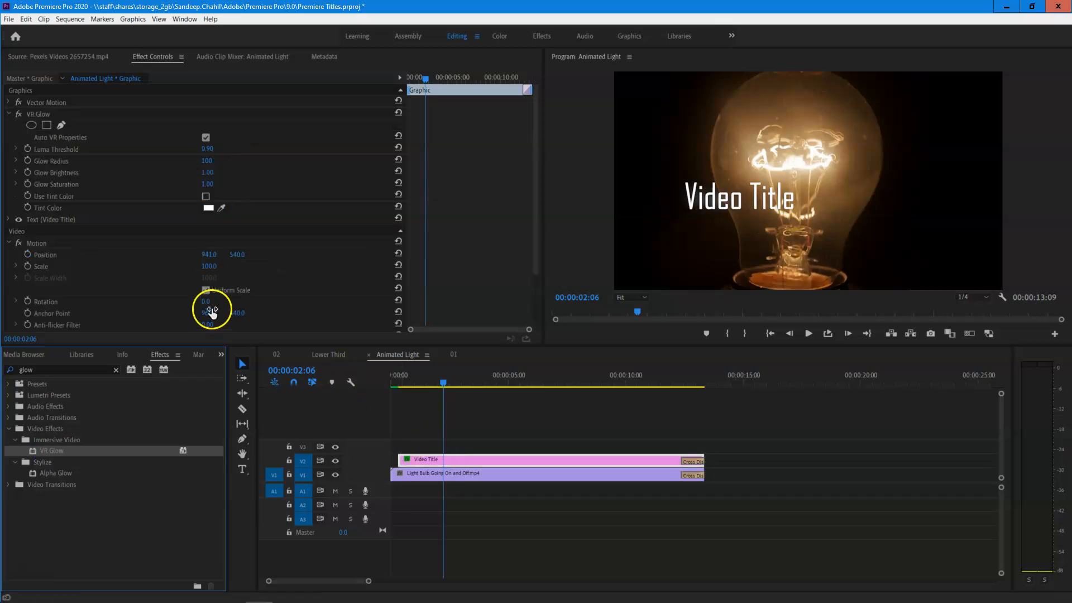
Set the VR Glow's Luma Threshold to 1.00 and Glow Radius to 192, and check the title at earlier frames back to 00:00:01:08
drag(206, 149, 226, 159)
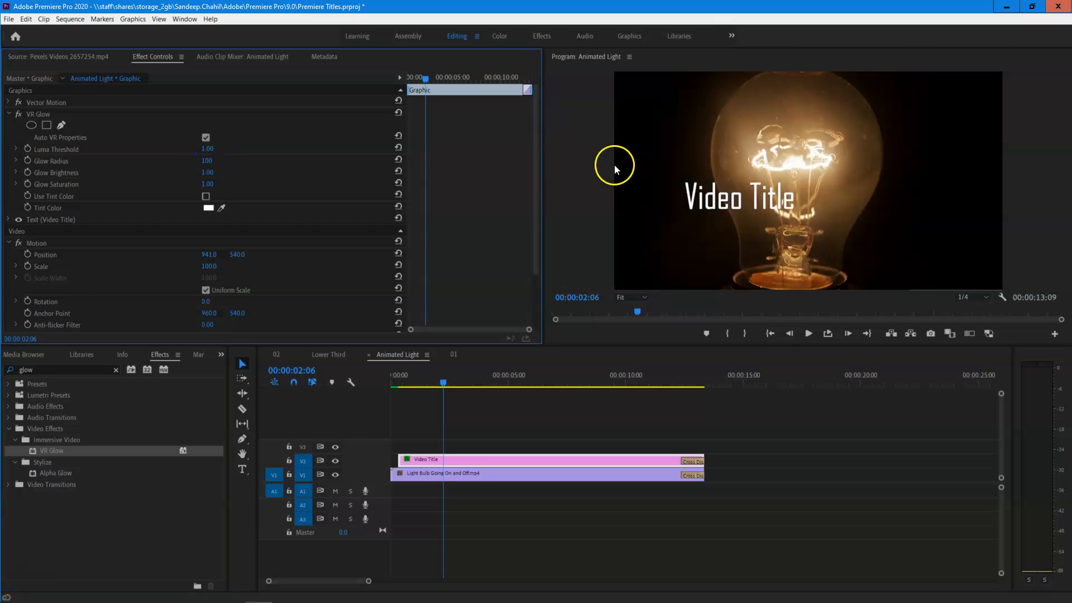
mouse_move(208, 150)
mouse_down()
mouse_move(257, 148)
mouse_move(216, 148)
mouse_up()
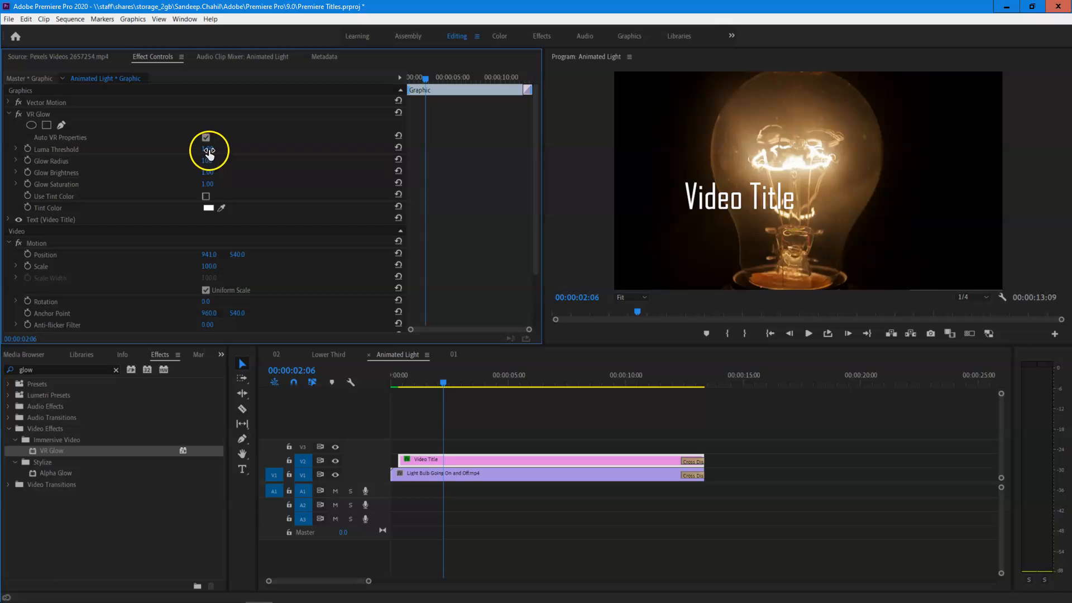
drag(207, 161, 238, 185)
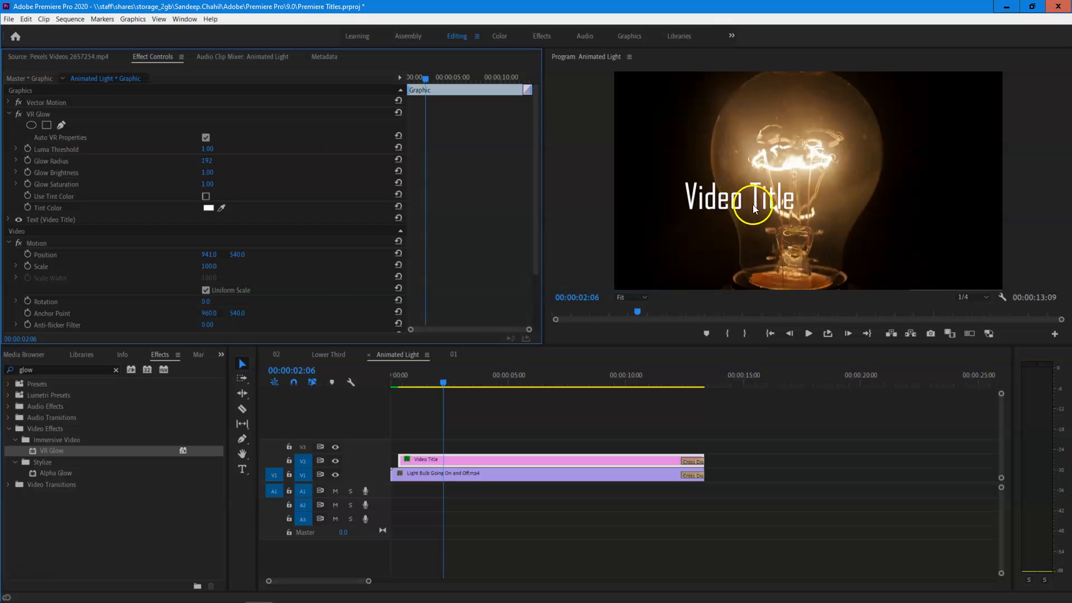
click(430, 383)
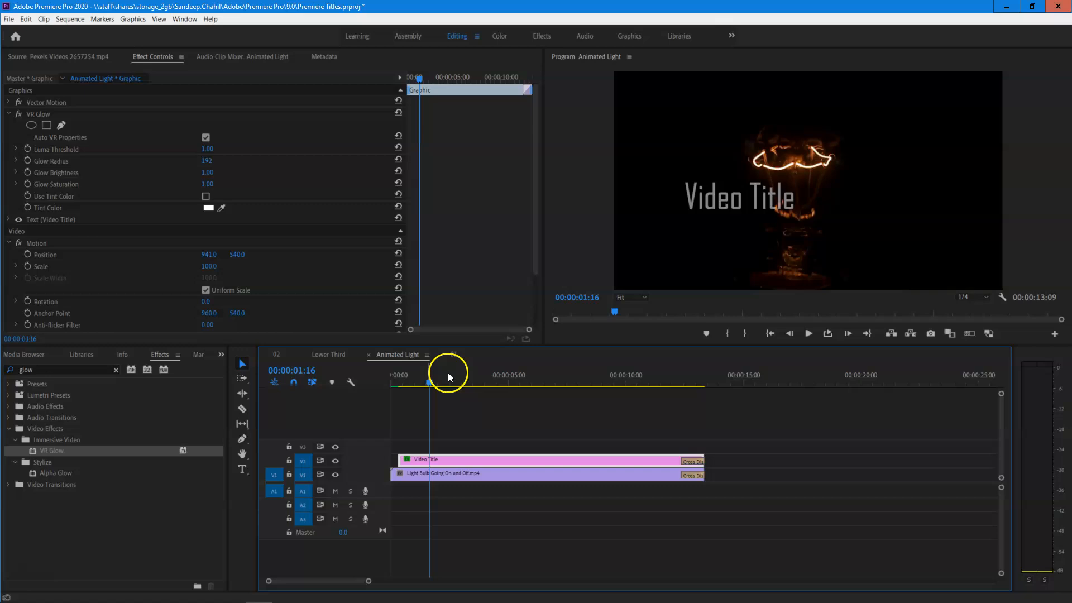
drag(428, 382, 410, 381)
click(420, 382)
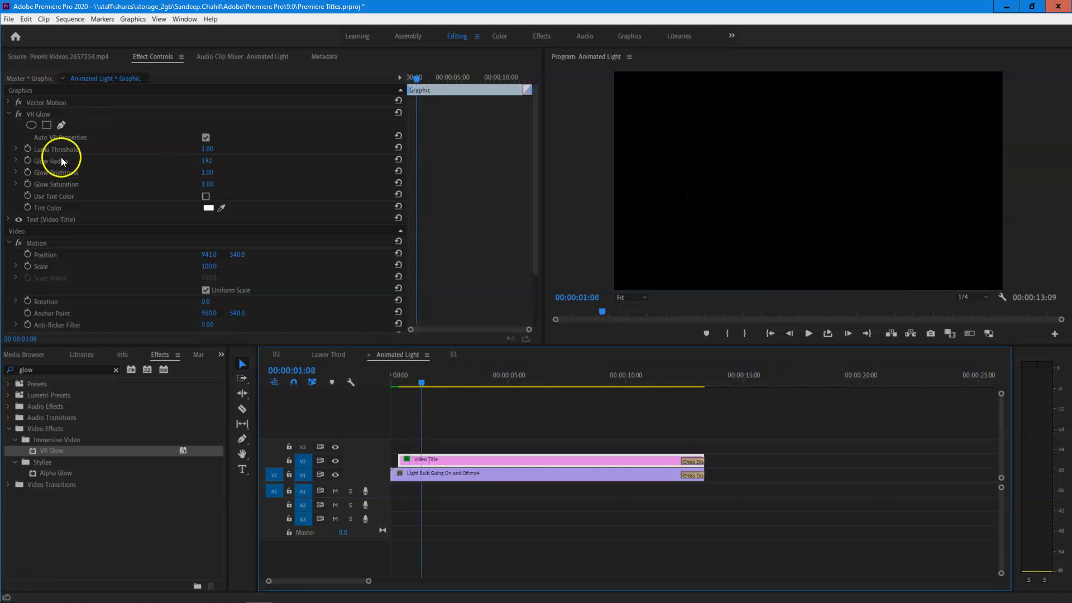
Replace VR Glow with Alpha Glow on the Video Title clip and preview the title at 00:00:01:23
click(40, 115)
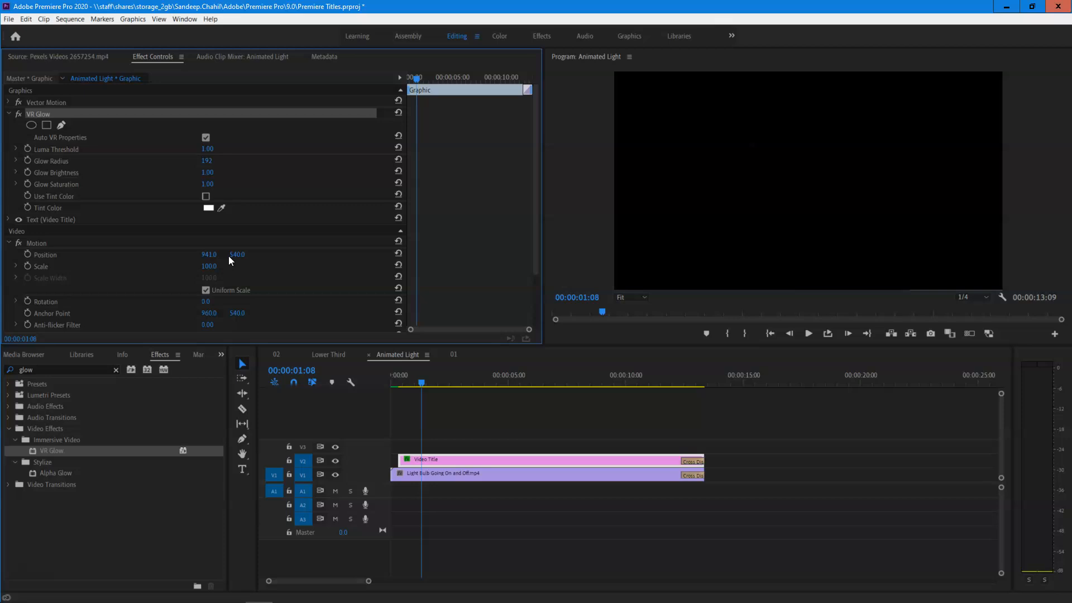
key(Delete)
click(48, 473)
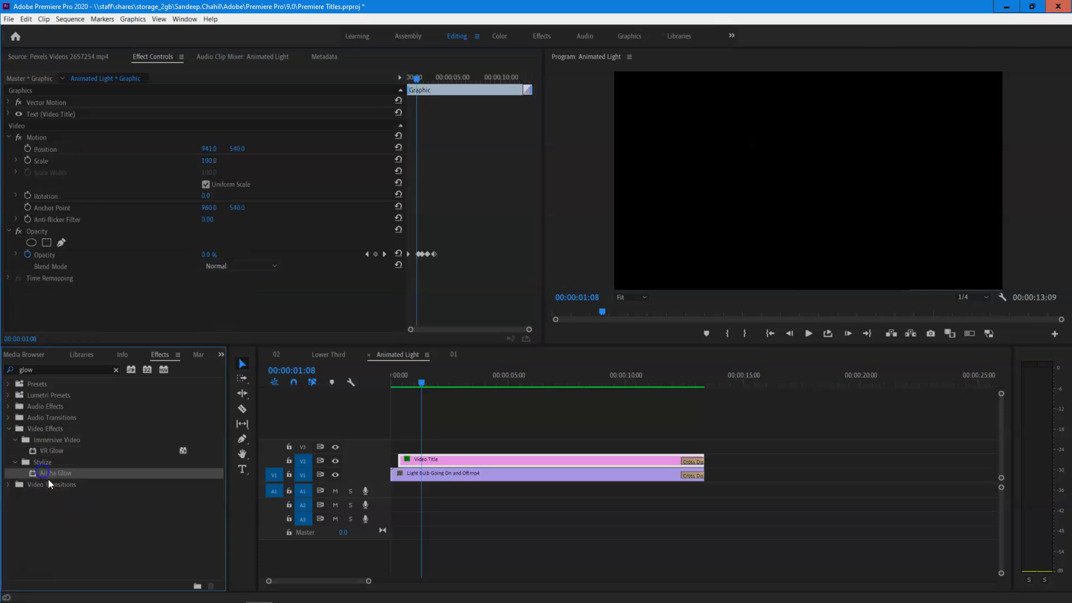
drag(34, 474, 425, 462)
drag(425, 380, 435, 380)
click(475, 452)
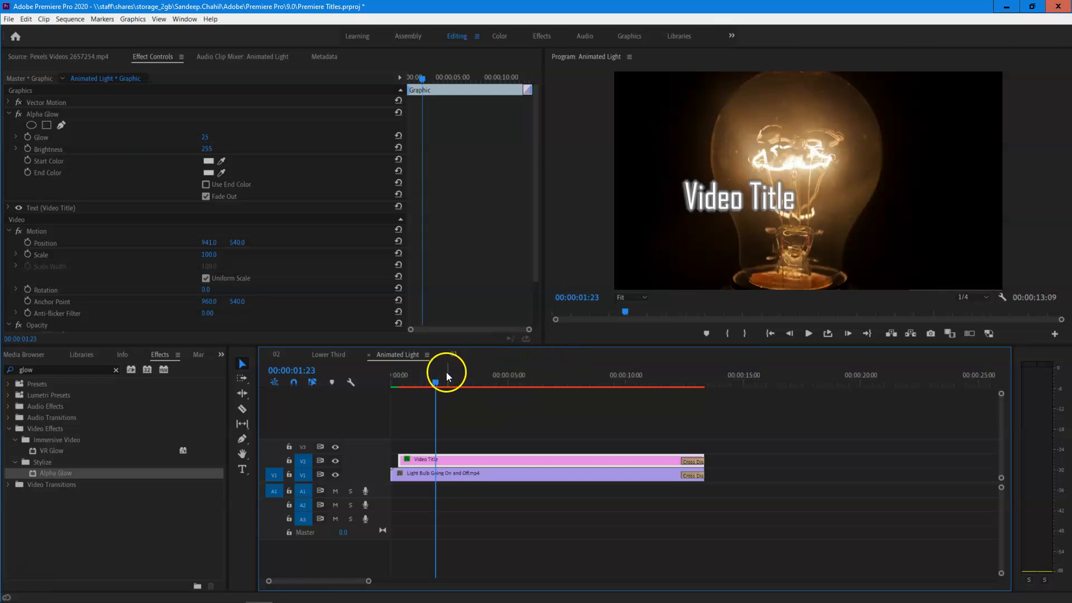
click(70, 19)
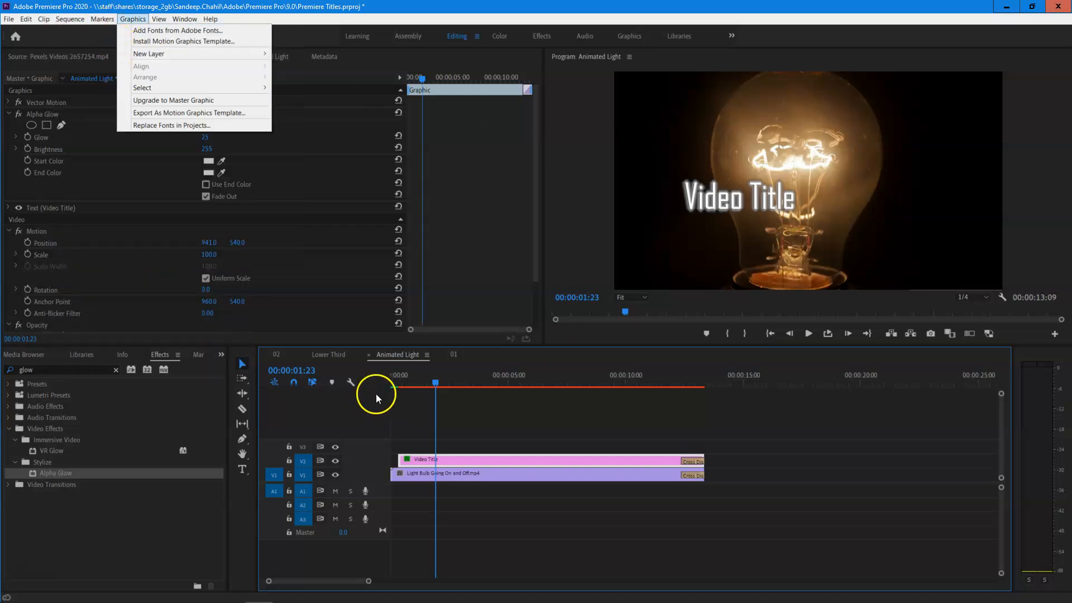
click(440, 415)
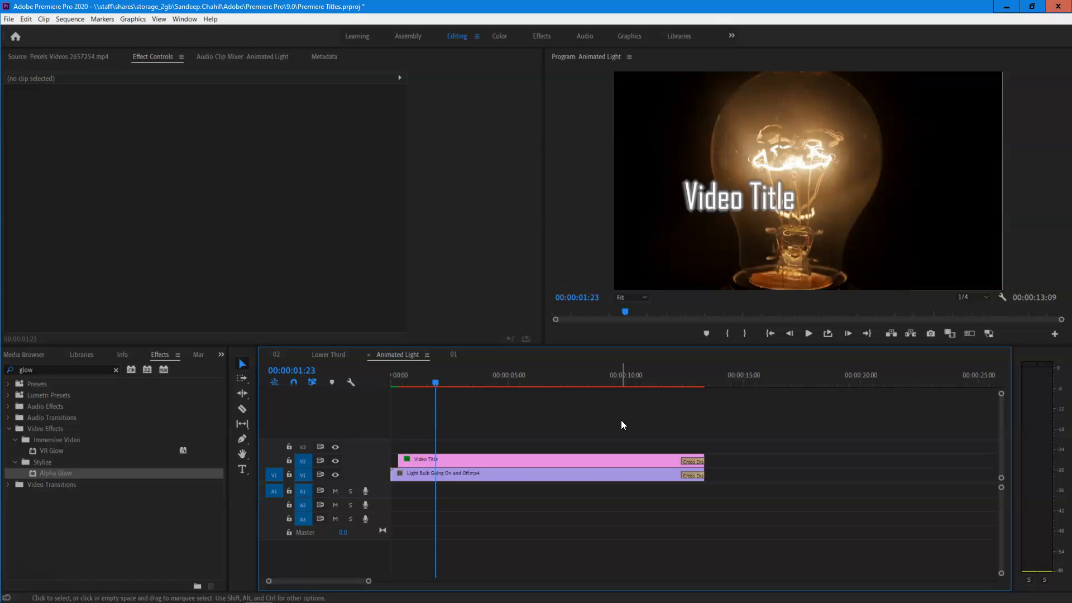
Set the Brightness of the Video Title clip's Alpha Glow to 0 at 00:00:01:23
click(444, 459)
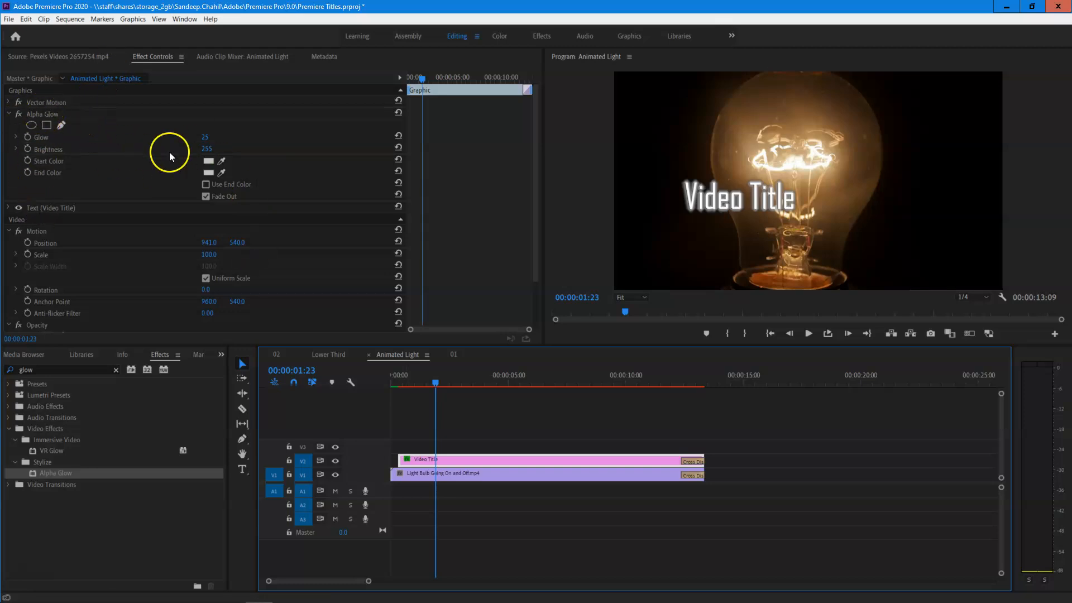
click(227, 148)
mouse_move(226, 148)
mouse_down()
mouse_move(239, 148)
mouse_move(217, 150)
mouse_up()
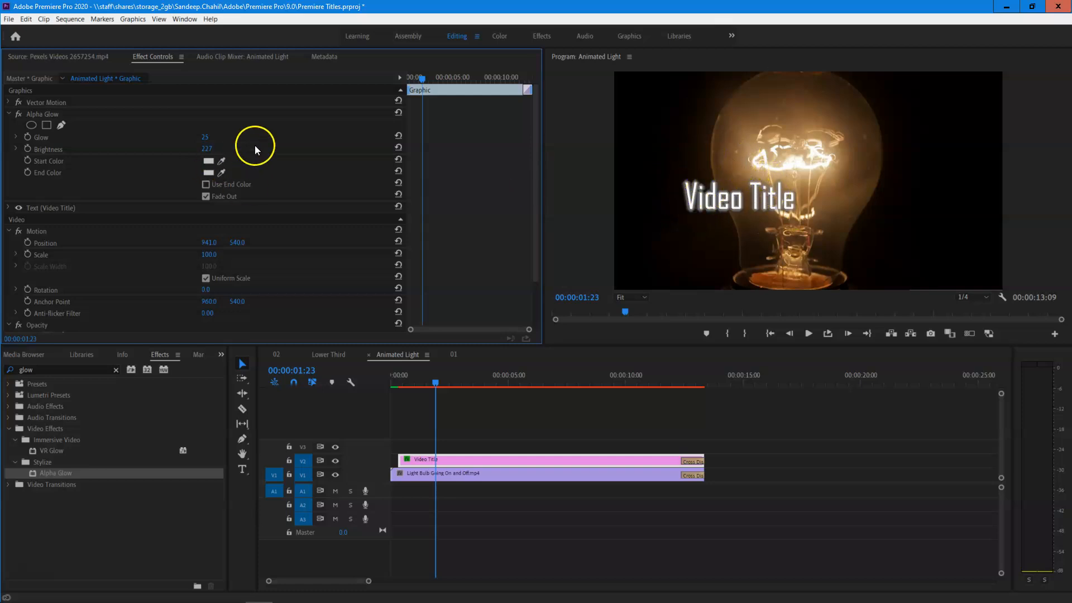
click(207, 148)
text(0)
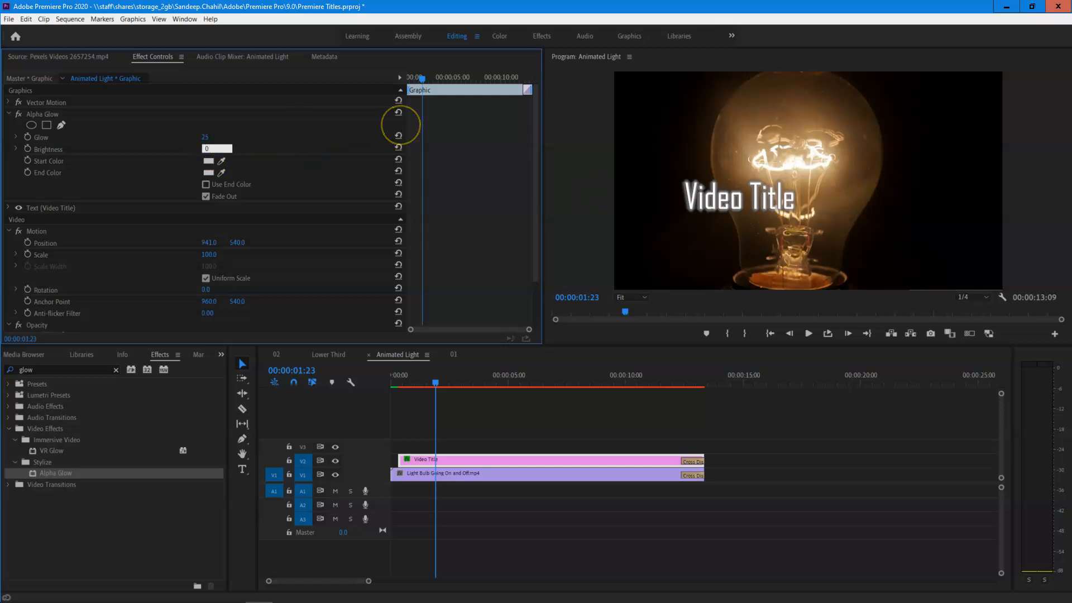
key(Return)
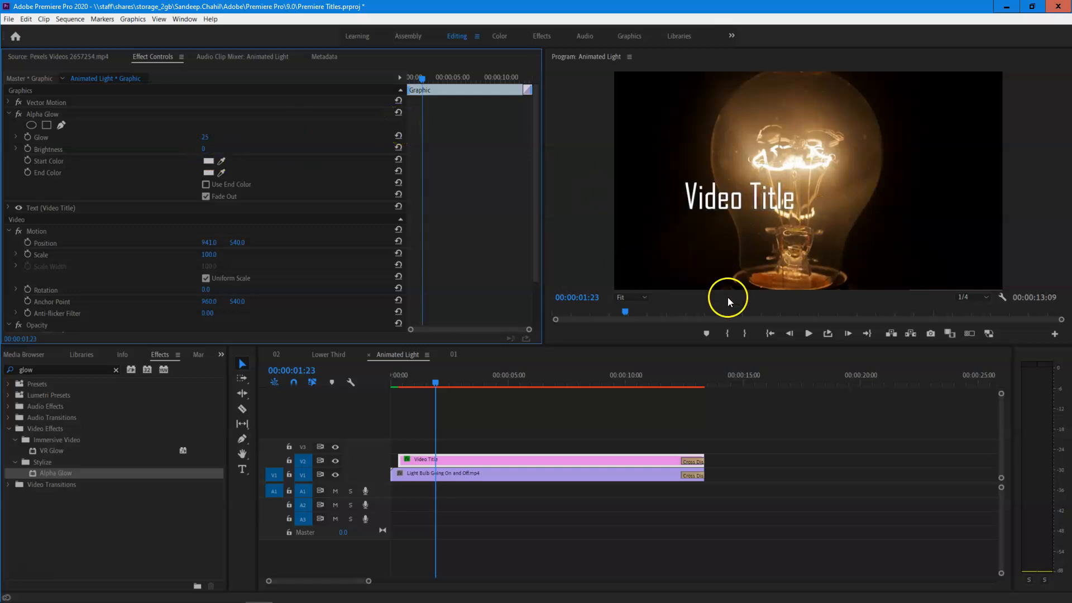